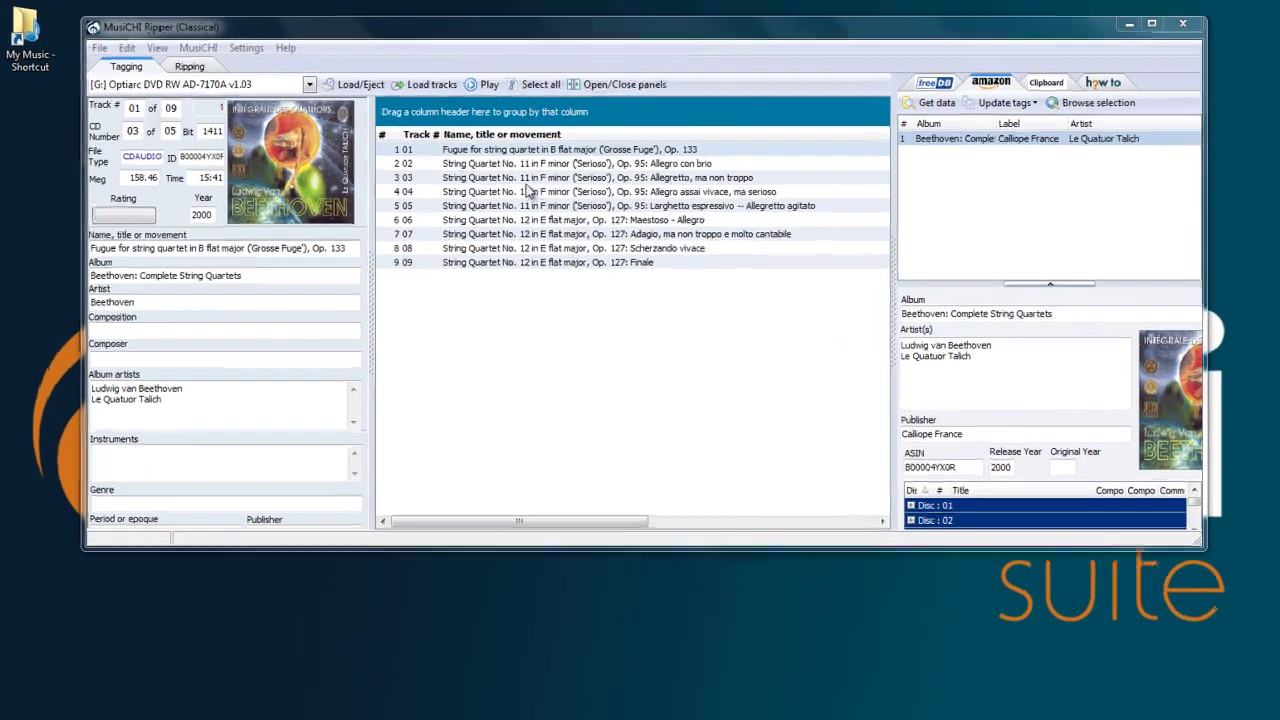
# Select all nine tracks of the disc and open them together for manual tag editing.
pyautogui.click(551, 148)
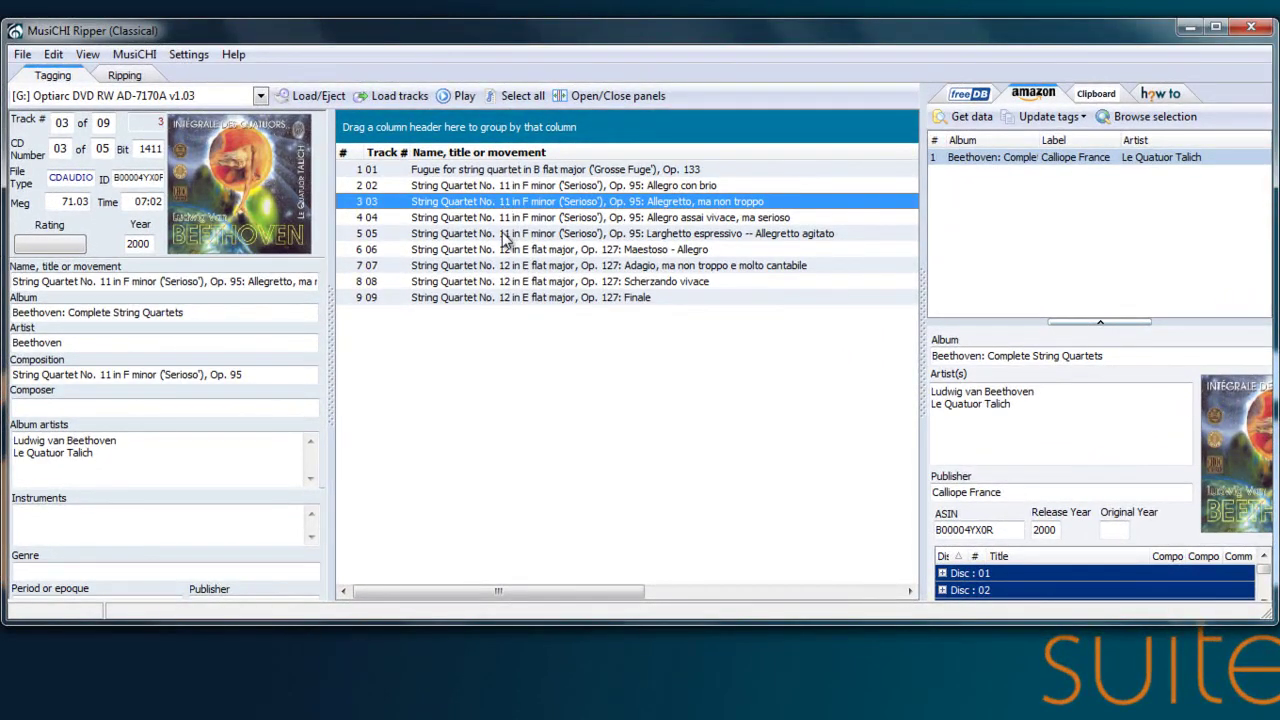
pyautogui.keyDown('shift'); pyautogui.click(505, 238); pyautogui.keyUp('shift')
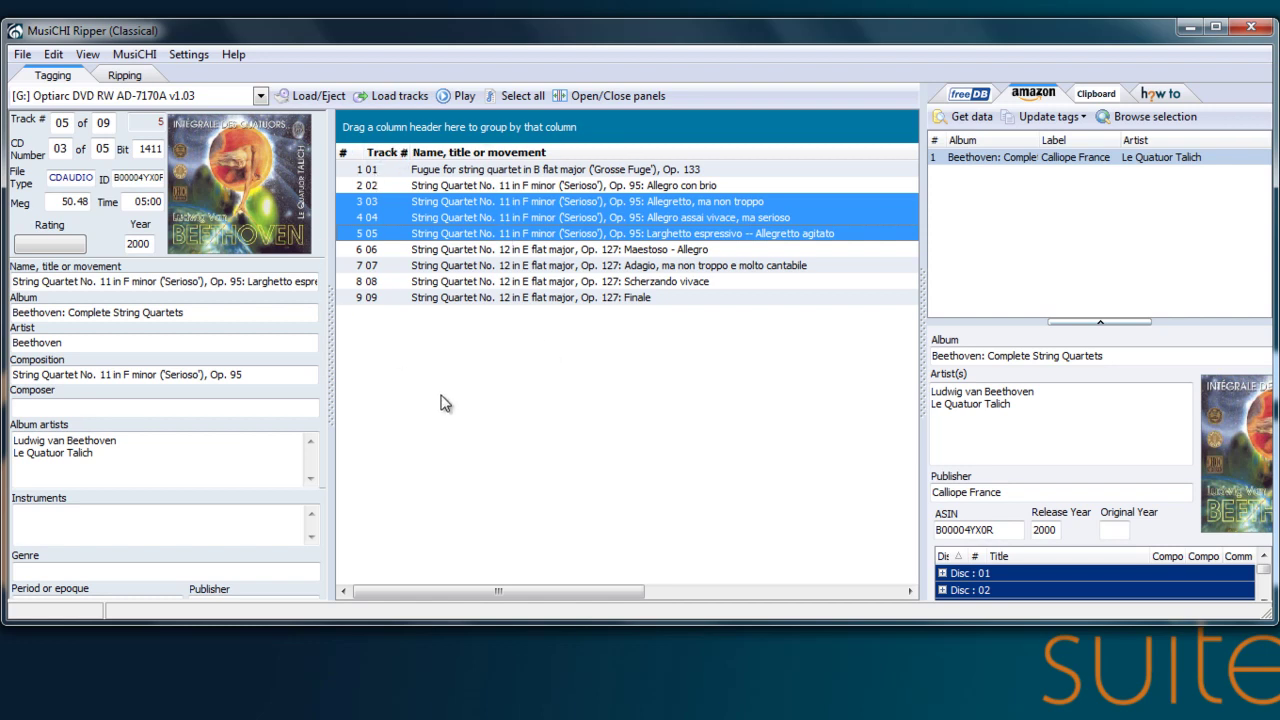
pyautogui.click(504, 95)
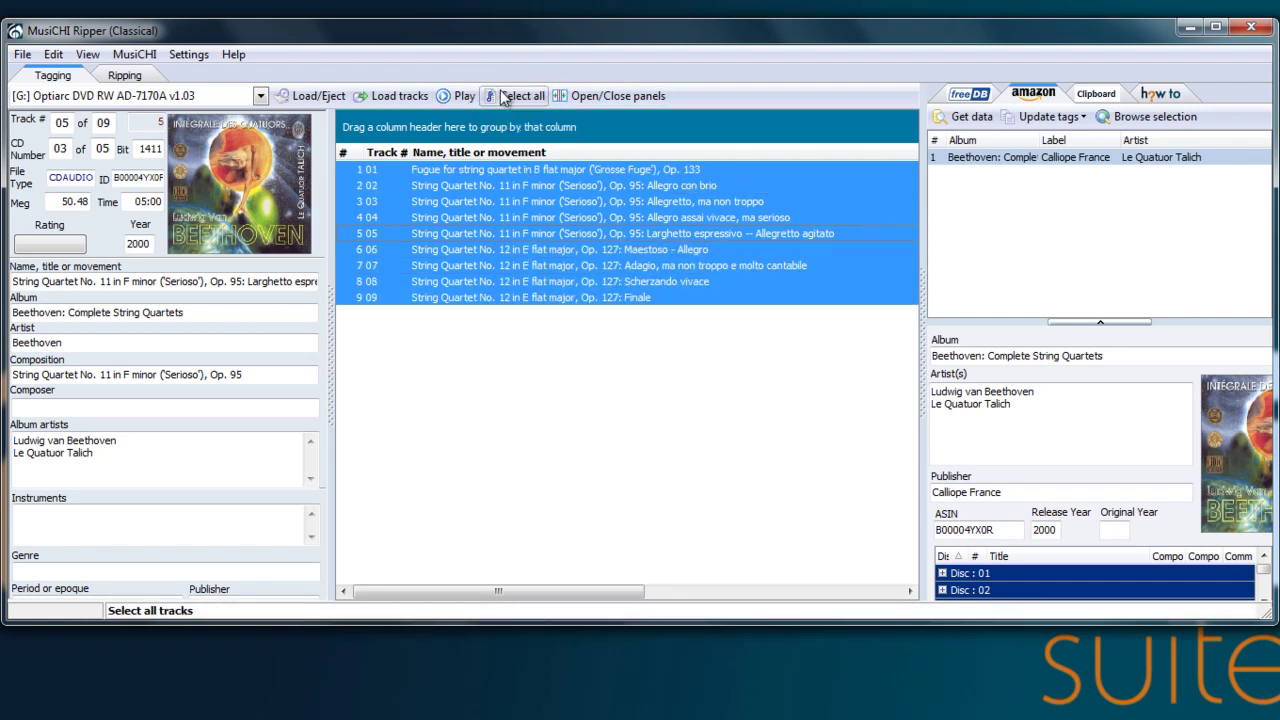
pyautogui.rightClick(518, 203)
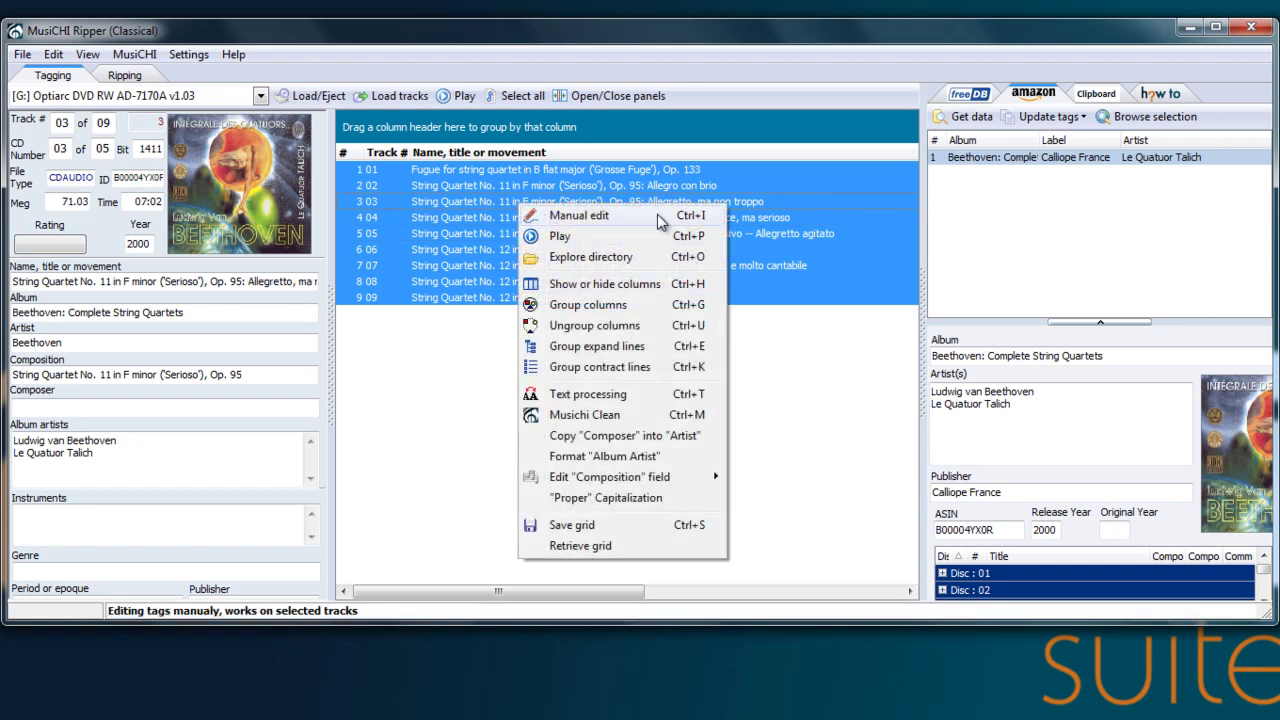
pyautogui.click(22, 54)
pyautogui.click(52, 54)
pyautogui.click(52, 54)
pyautogui.click(62, 77)
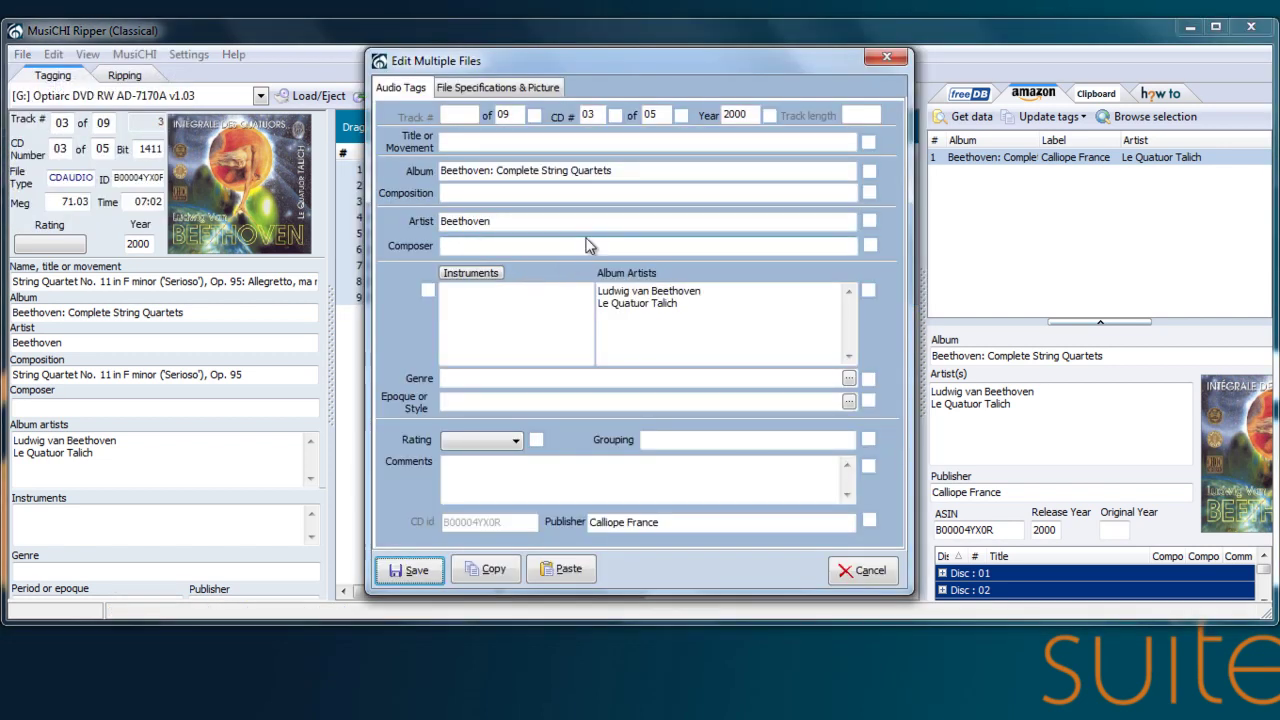
# Change the album title to "Beethoven: Complete String Quartets; Le Quatuor Talich CD3", copying the ensemble name from the album artists.
pyautogui.moveTo(640, 171); pyautogui.dragTo(380, 172)
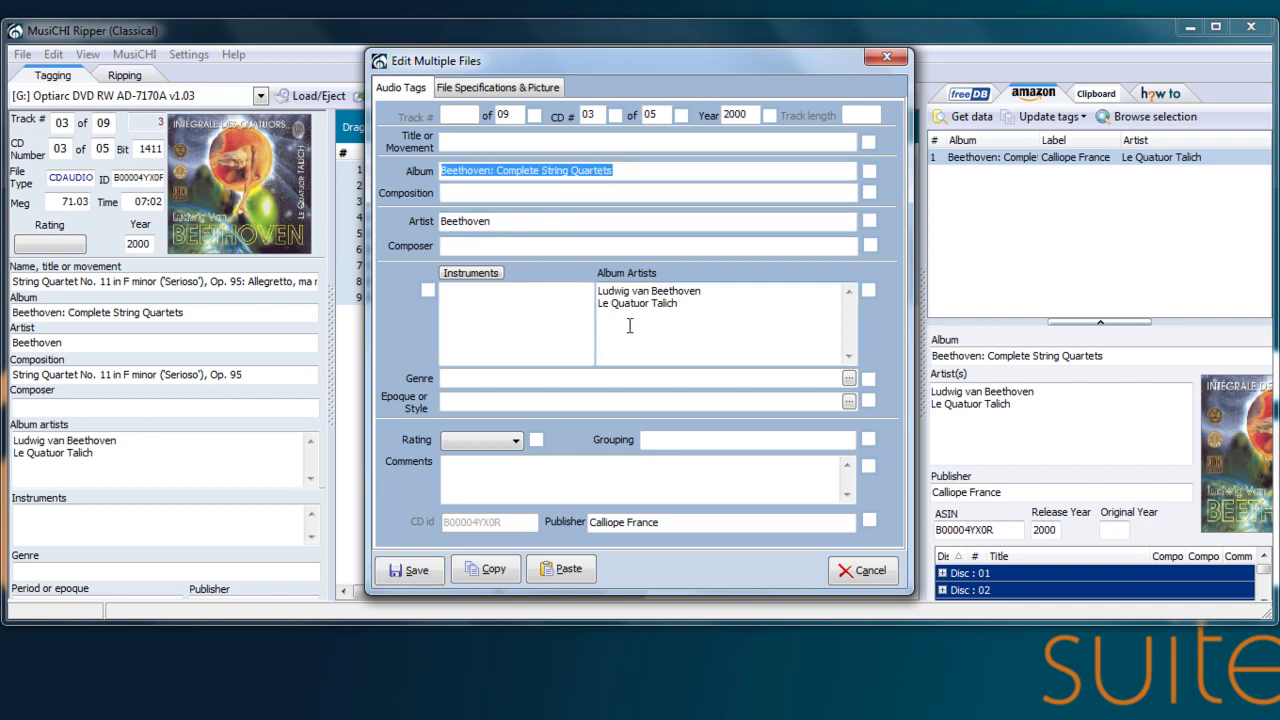
pyautogui.moveTo(695, 305); pyautogui.dragTo(579, 311)
pyautogui.hotkey('ctrl', 'c')
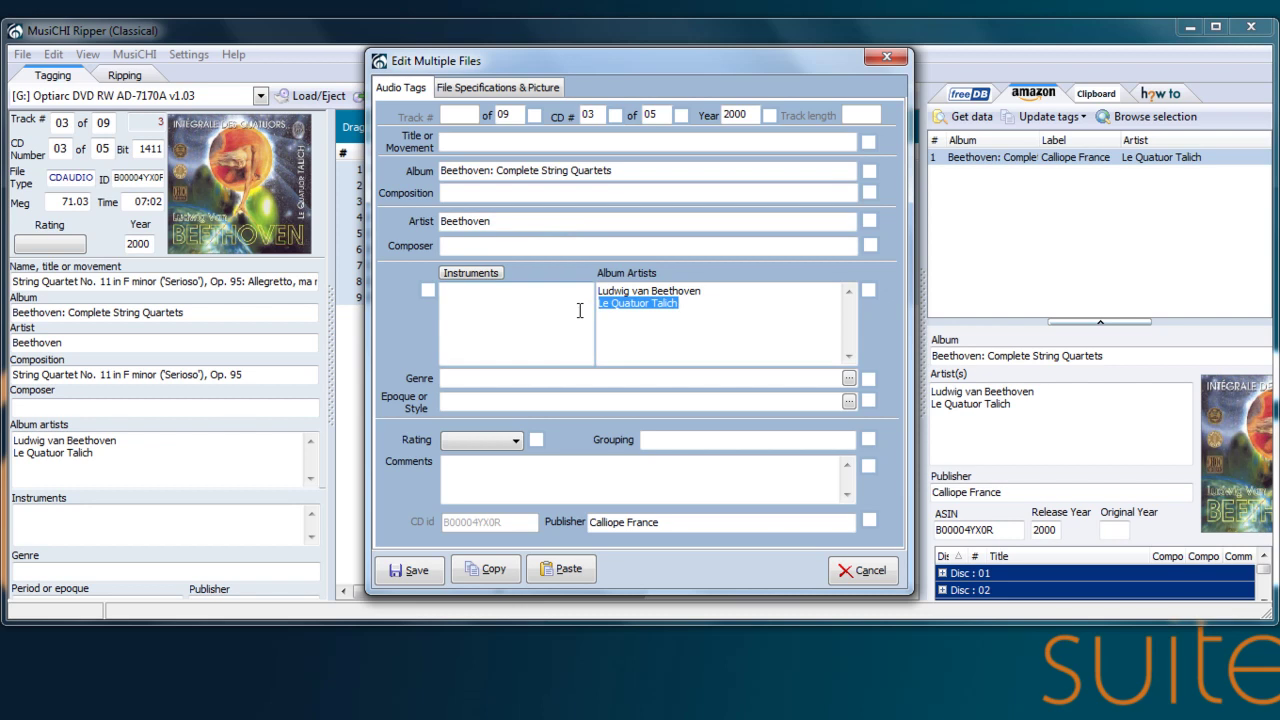
pyautogui.click(636, 170)
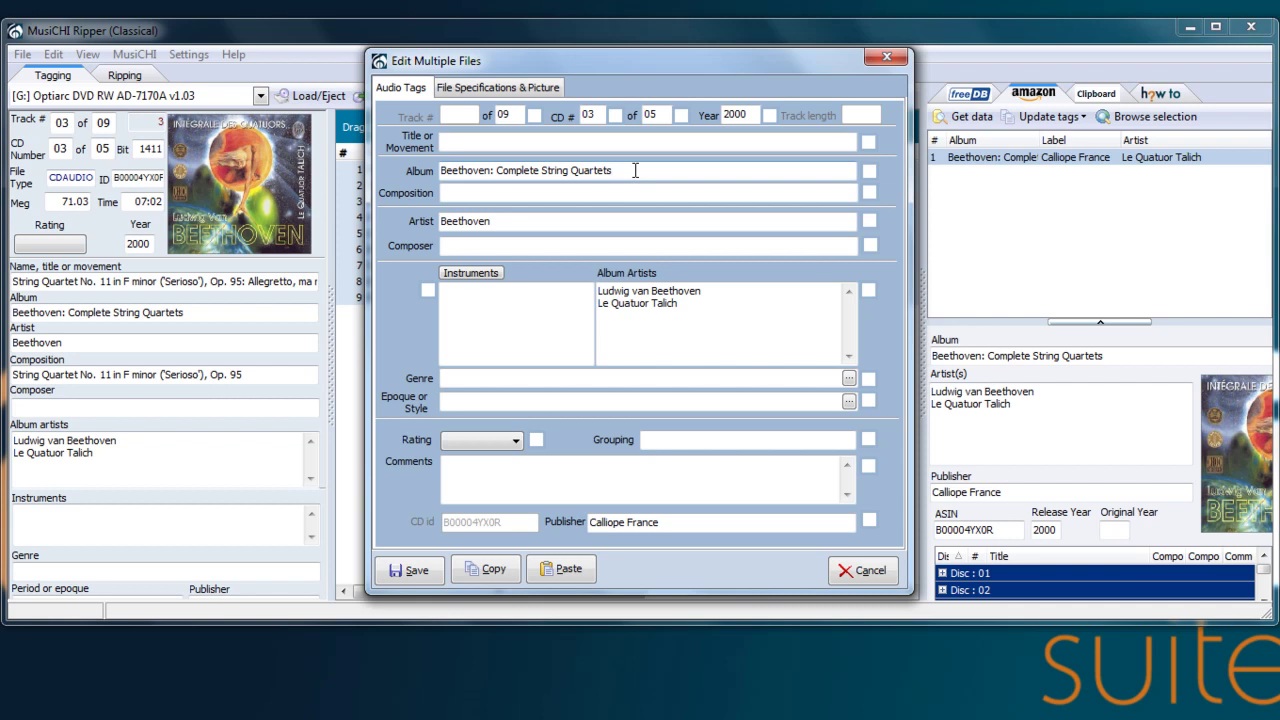
pyautogui.write(';')
pyautogui.hotkey('ctrl', 'v')
pyautogui.write('CD3')
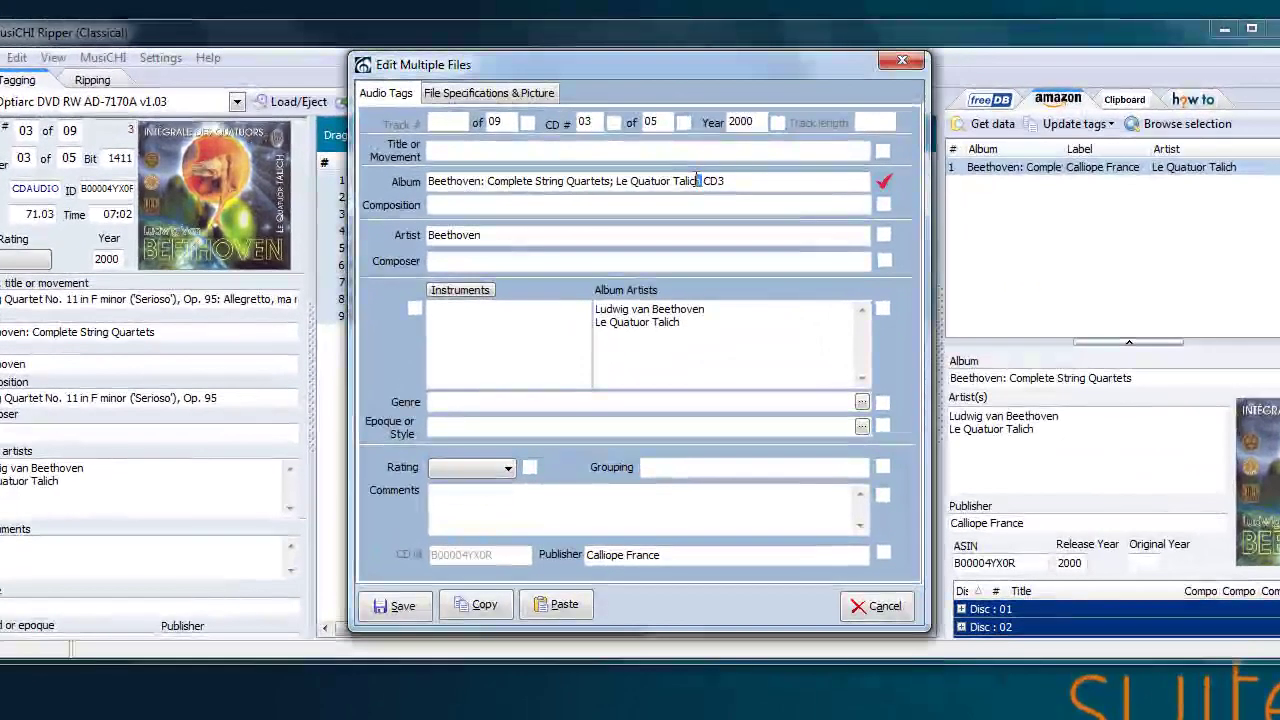
# Copy the album title without the CD3 suffix into the Grouping field.
pyautogui.moveTo(692, 124); pyautogui.dragTo(485, 102)
pyautogui.hotkey('ctrl', 'c')
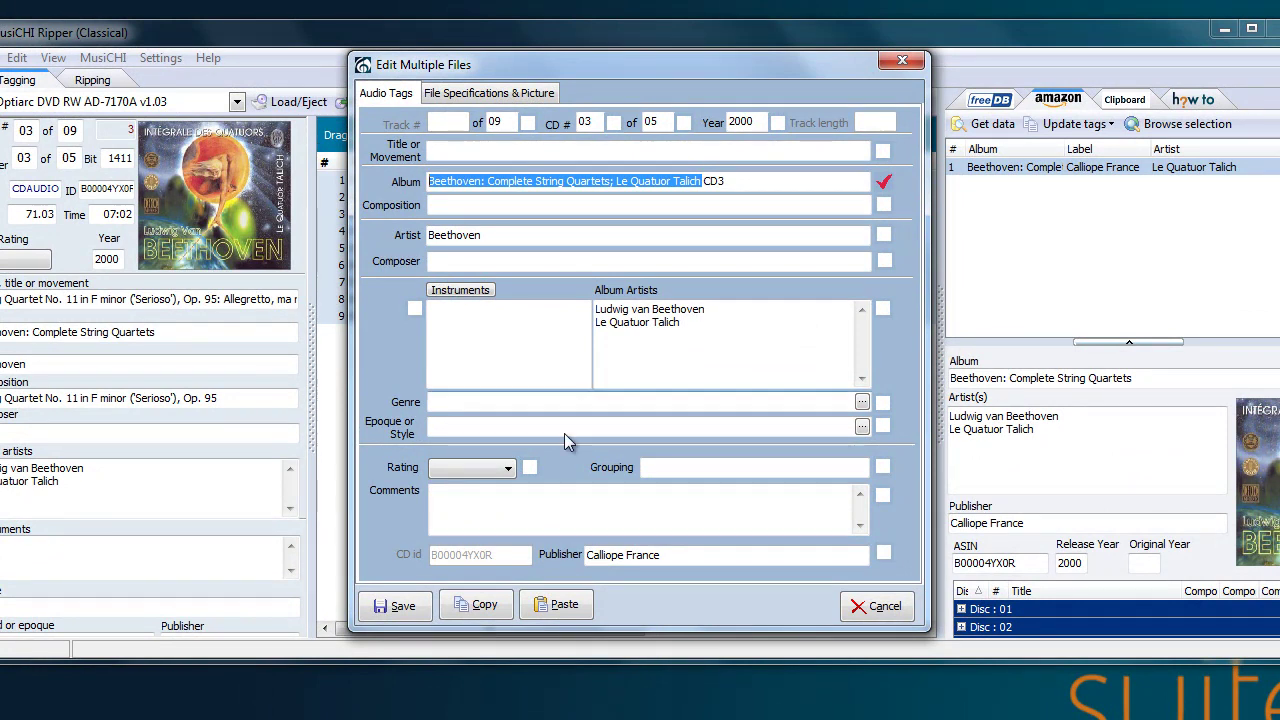
pyautogui.click(646, 466)
pyautogui.hotkey('ctrl', 'v')
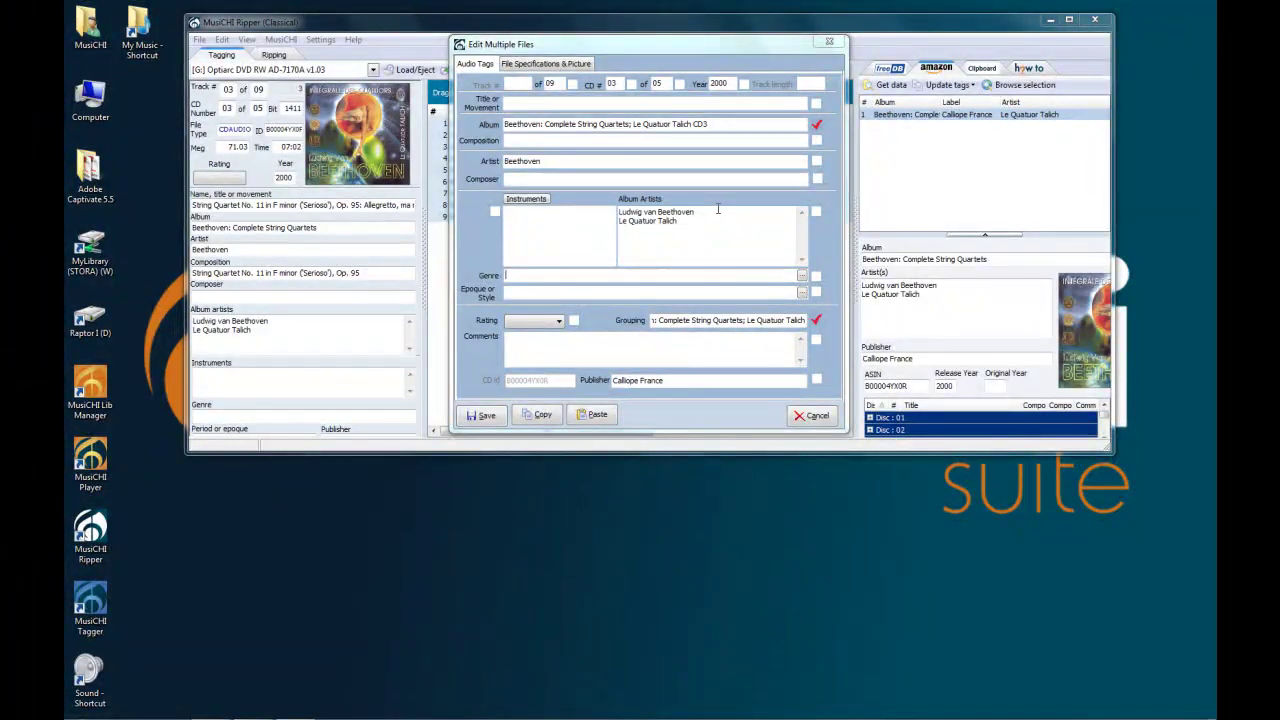
# Move "Ludwig van Beethoven" from the album artists to the Composer field and remove the blank line left above "Le Quatuor Talich".
pyautogui.moveTo(717, 209); pyautogui.dragTo(562, 178)
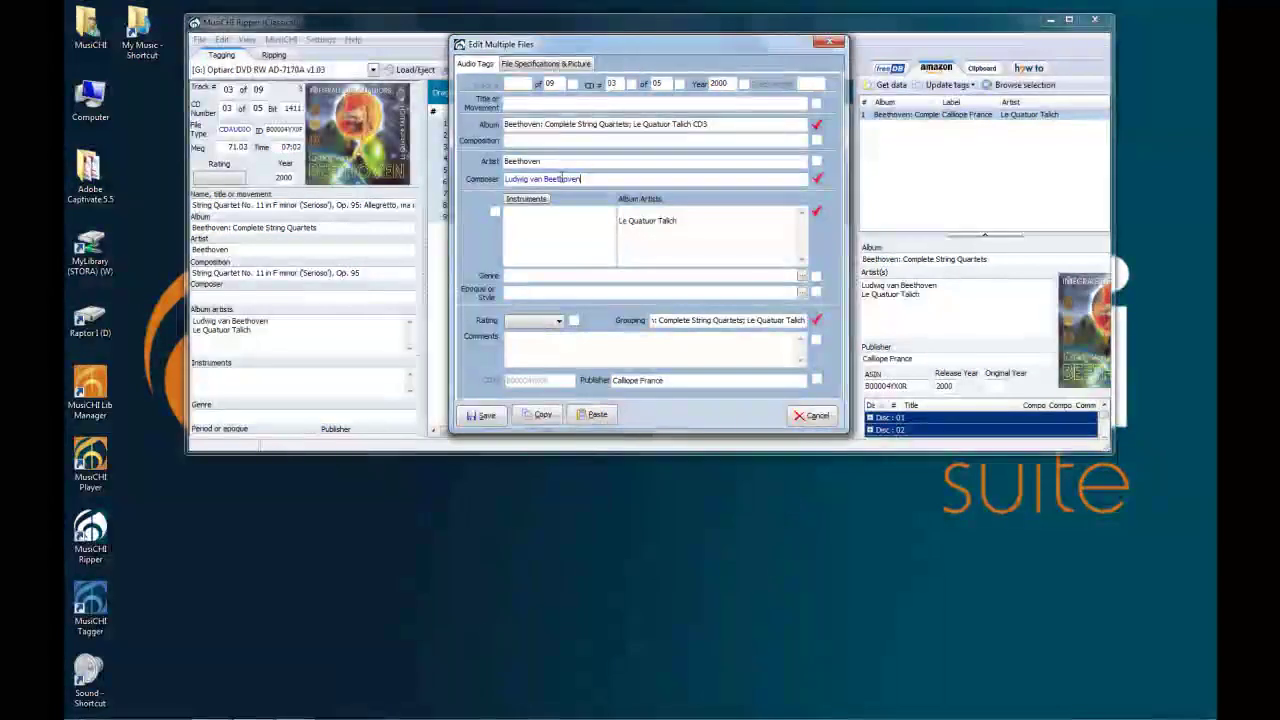
pyautogui.click(672, 227)
pyautogui.press('Delete')
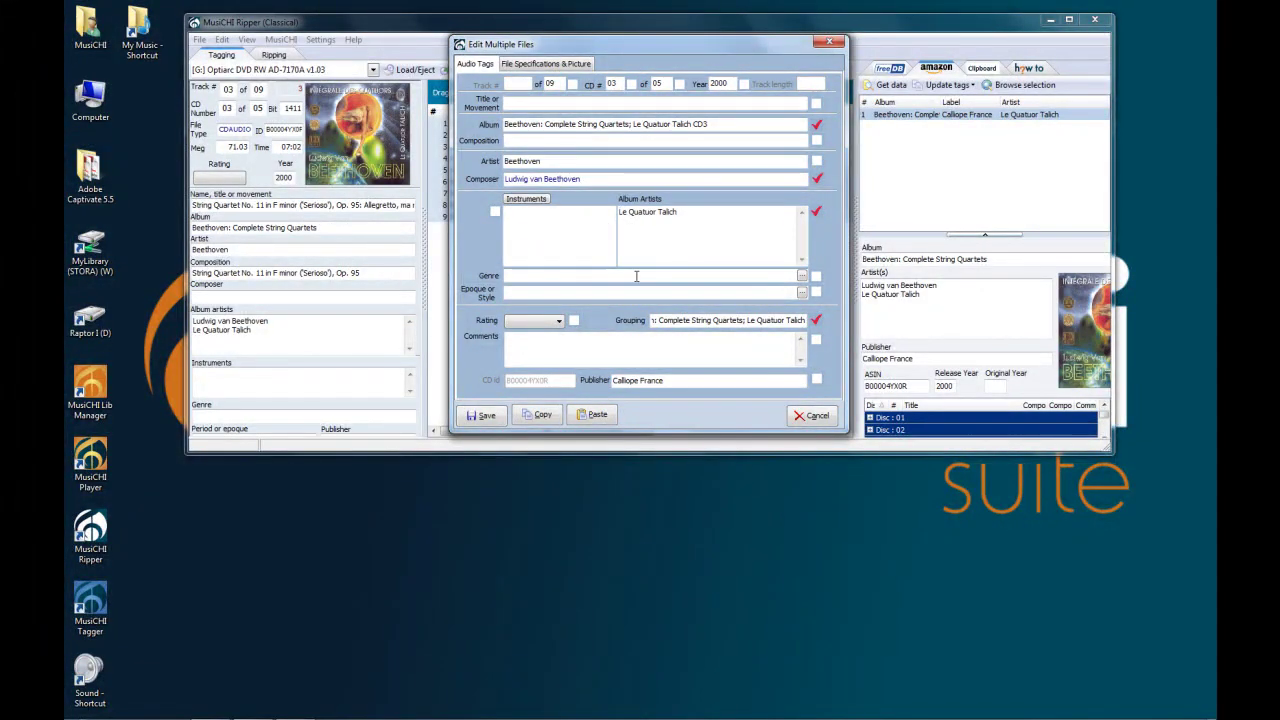
# Set the genre to Chamber Music>Quartet and the instruments to Strings, and save the edited tags.
pyautogui.click(802, 275)
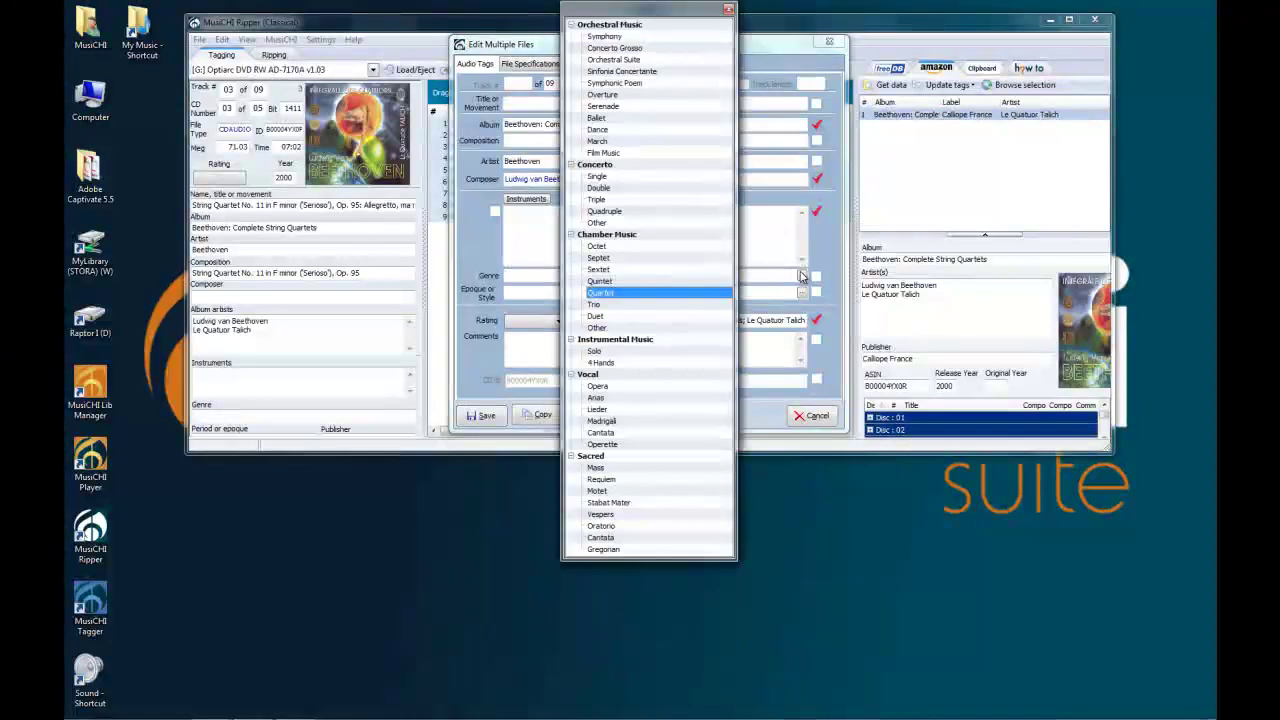
pyautogui.click(599, 295)
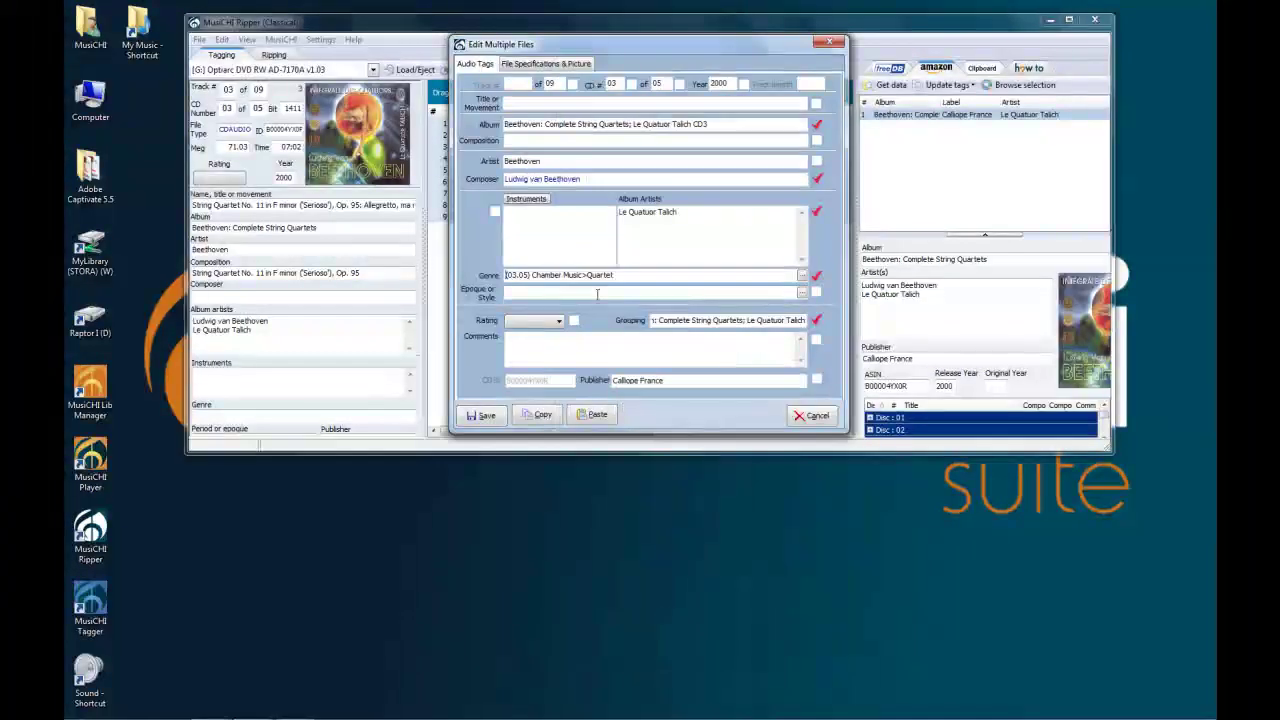
pyautogui.click(530, 200)
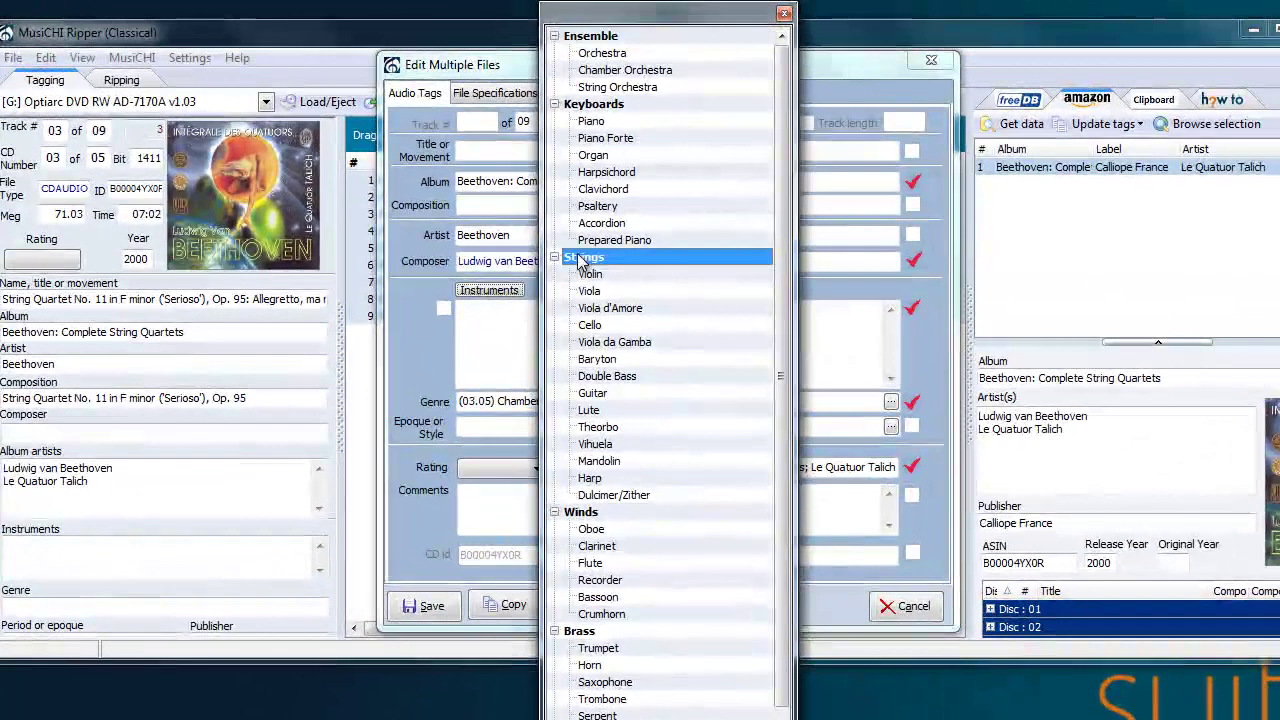
pyautogui.click(588, 203)
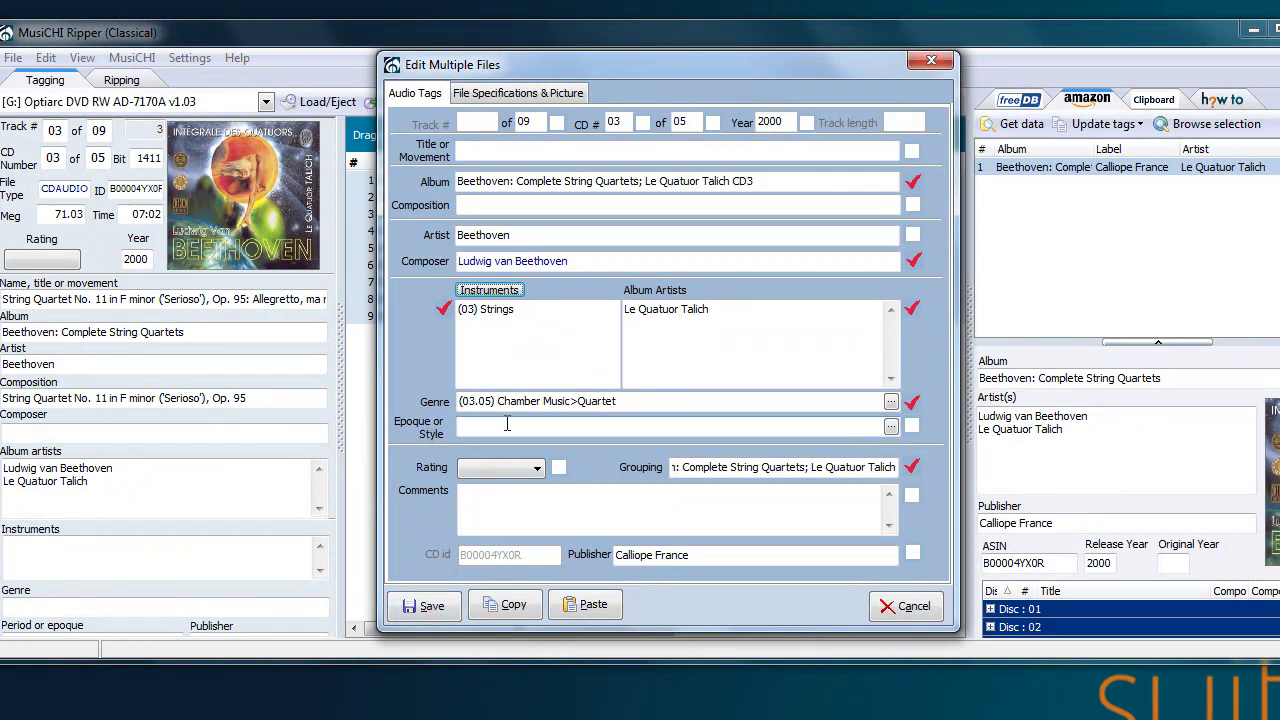
pyautogui.hotkey('shift', 'Tab')
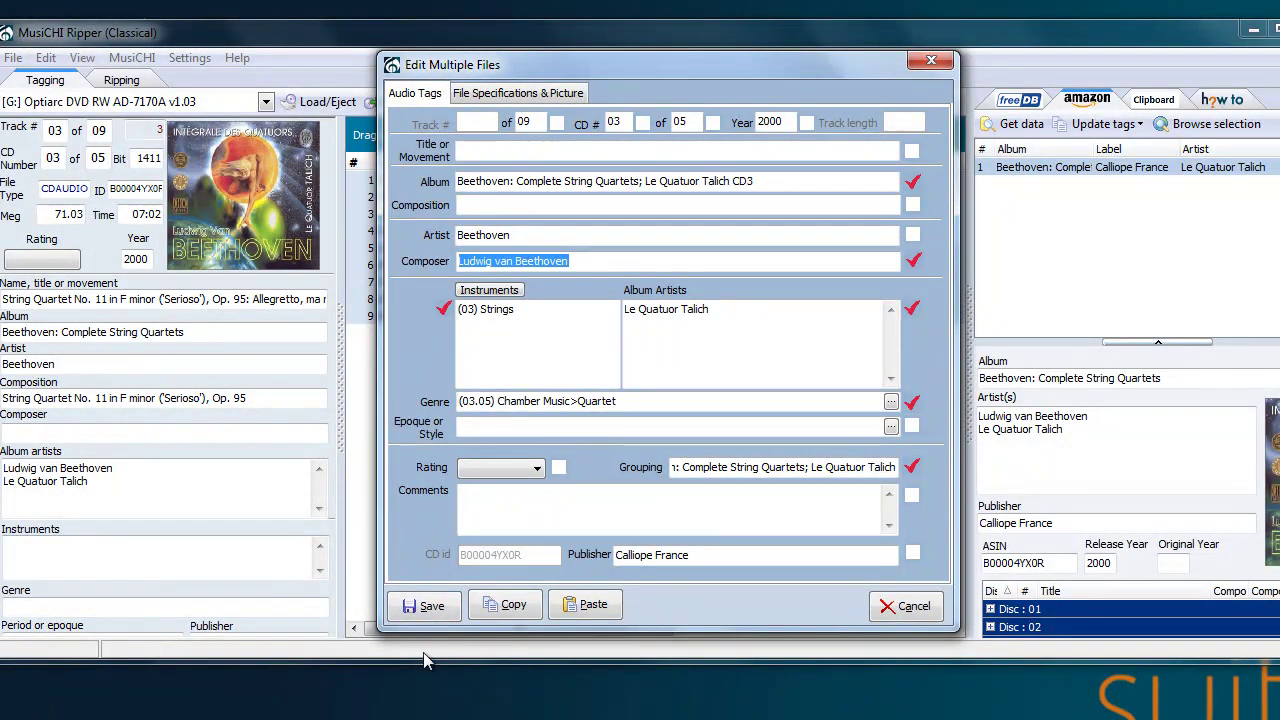
pyautogui.click(425, 606)
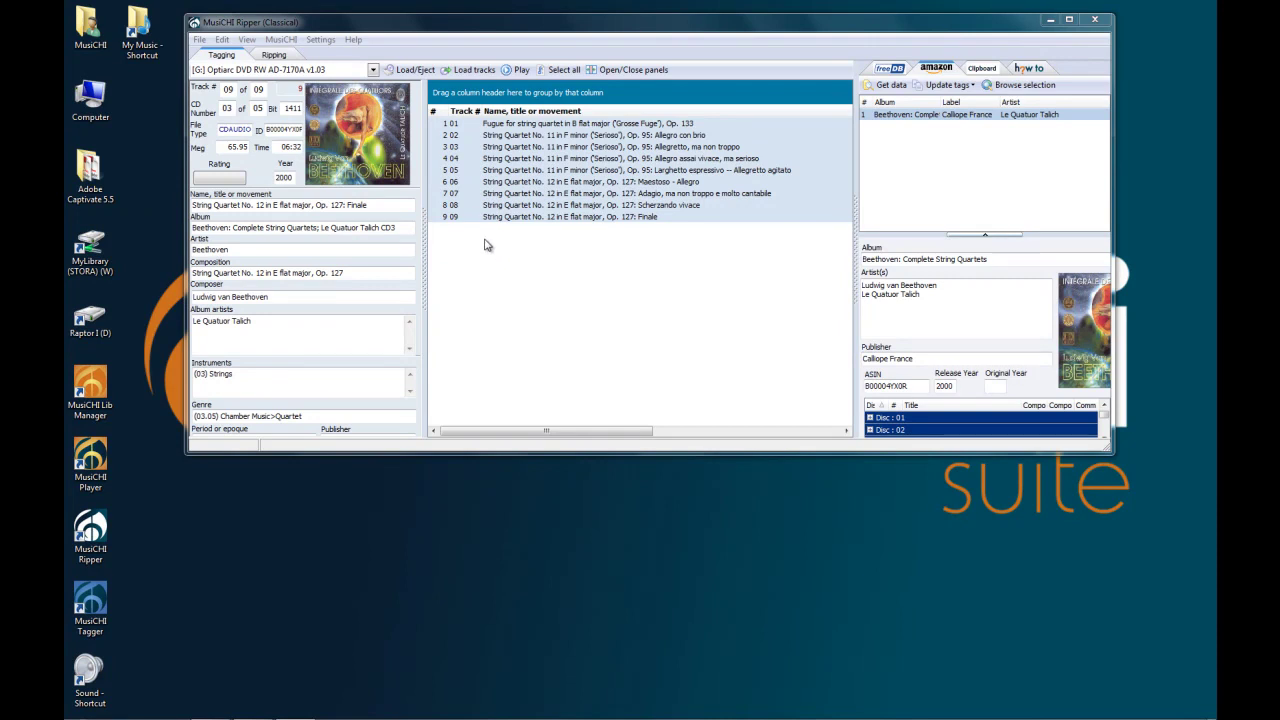
# Run Musichi Clean on the Composer and Album artists of all tracks, and enlarge the window to check the remaining tag fields.
pyautogui.click(530, 236)
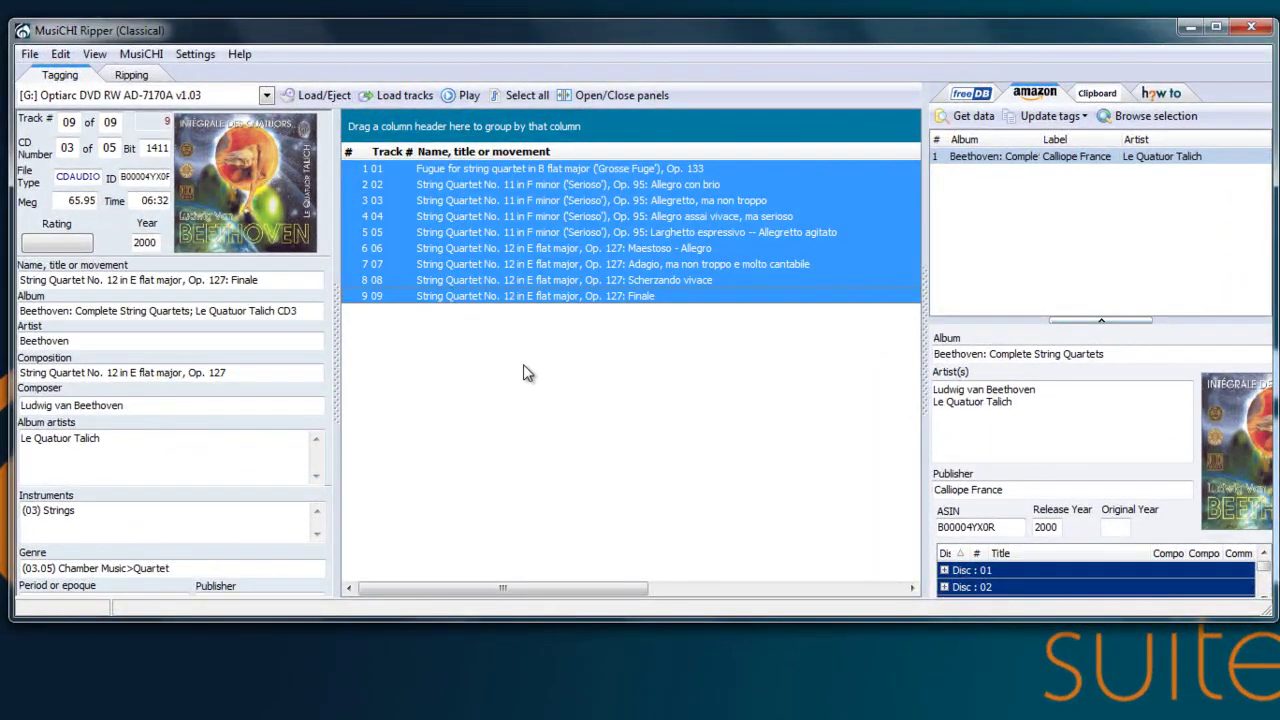
pyautogui.rightClick(523, 366)
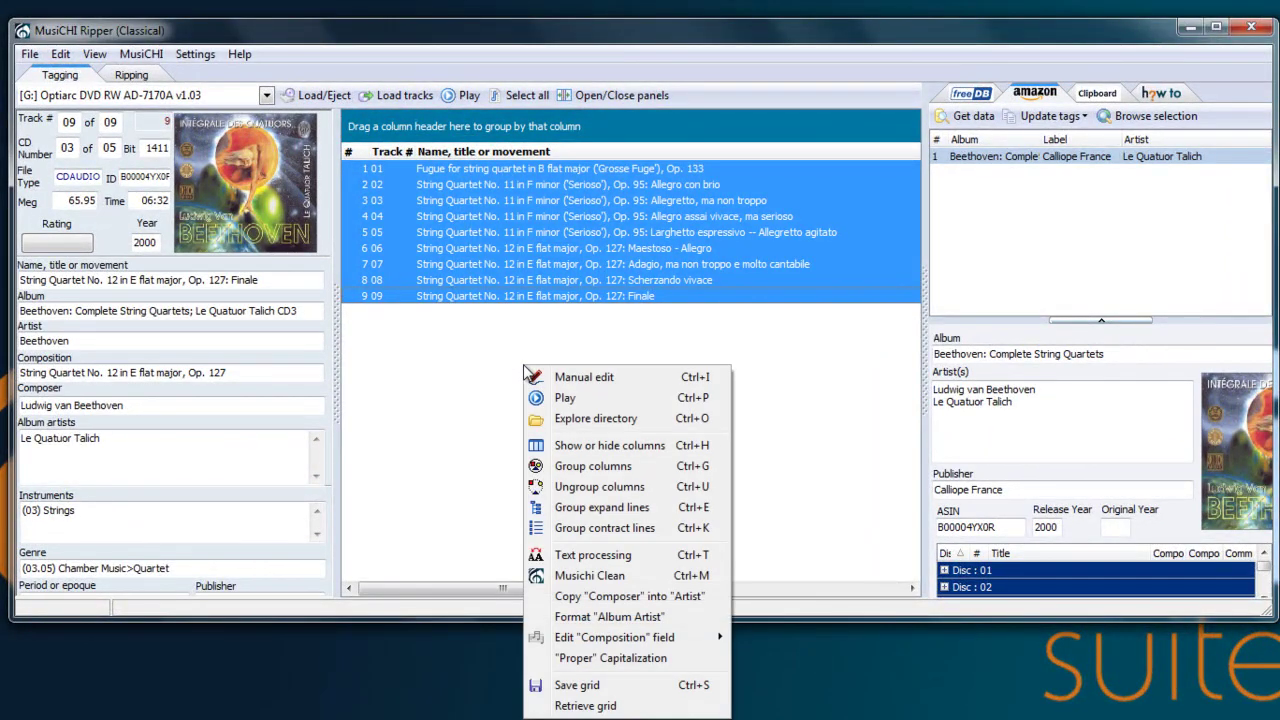
pyautogui.click(687, 575)
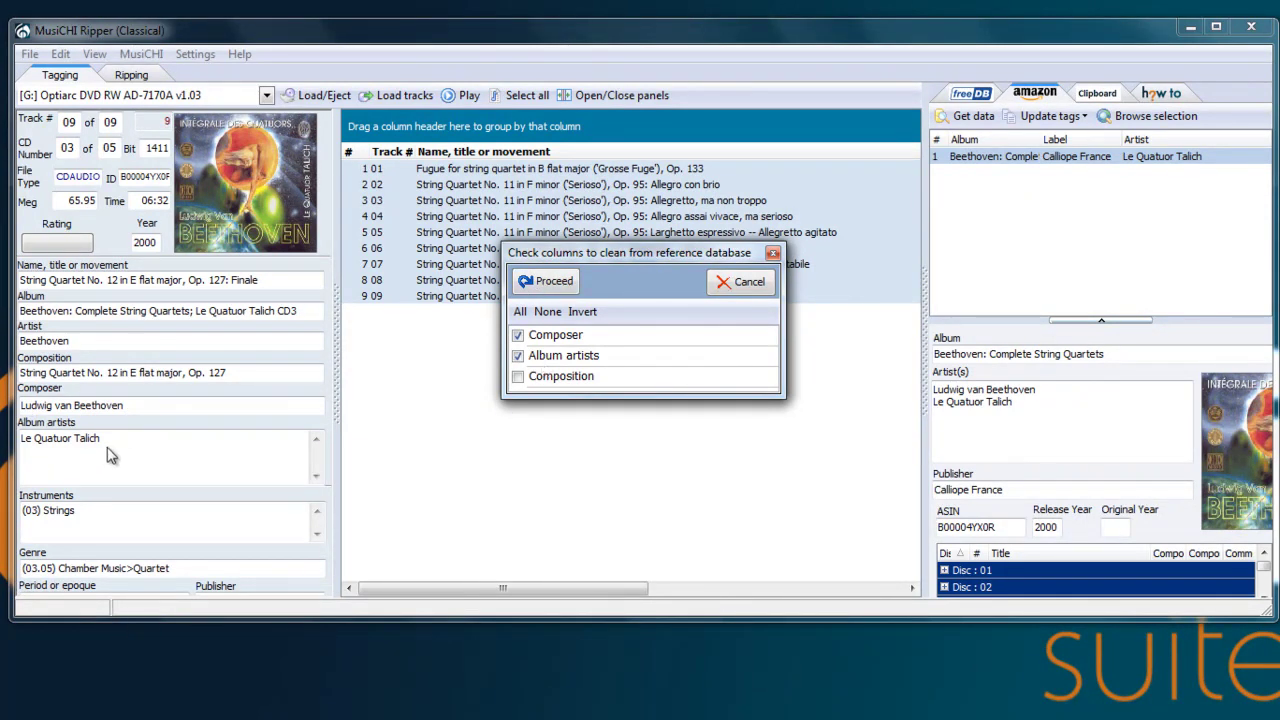
pyautogui.click(540, 283)
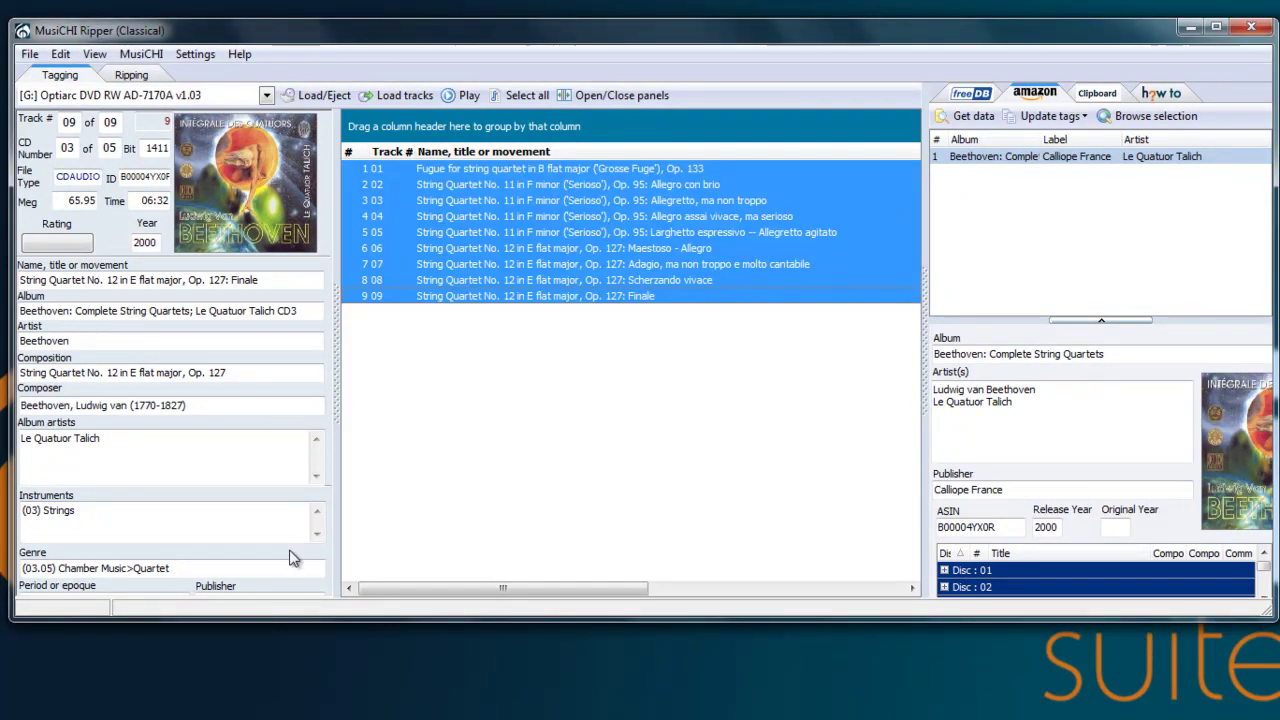
pyautogui.moveTo(252, 622); pyautogui.dragTo(240, 702)
pyautogui.moveTo(188, 405); pyautogui.dragTo(4, 412)
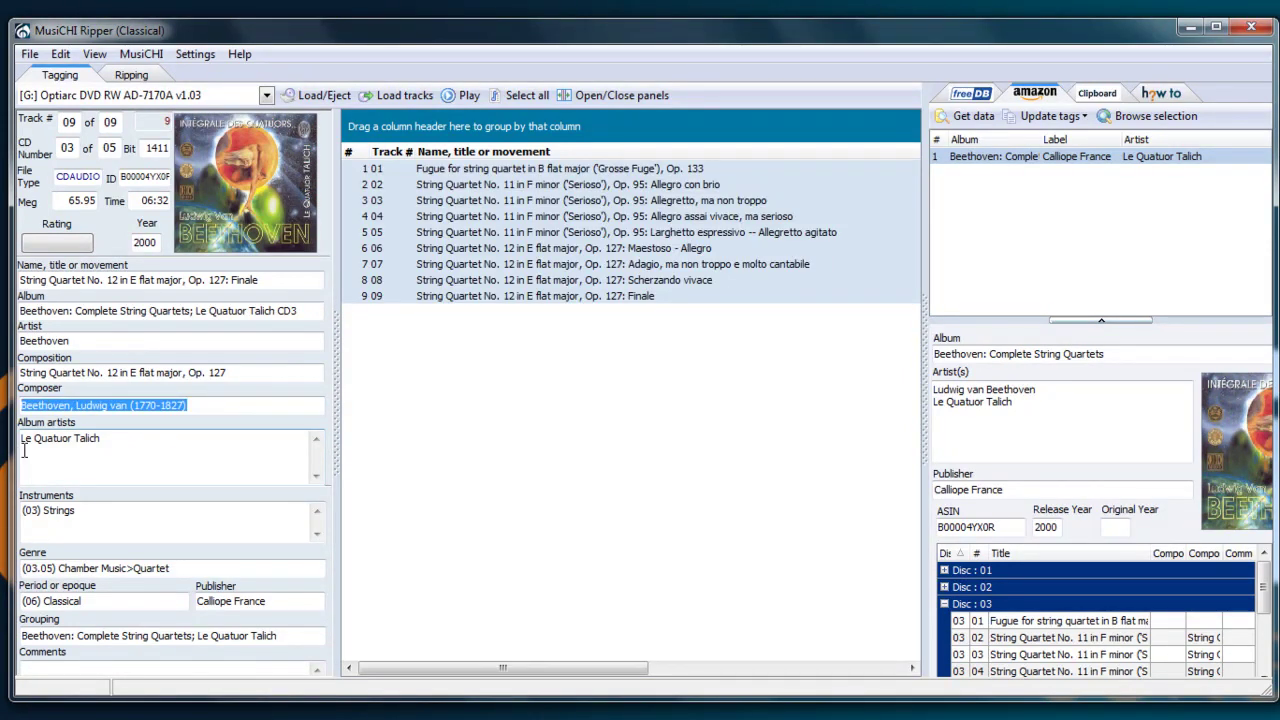
pyautogui.click(107, 600)
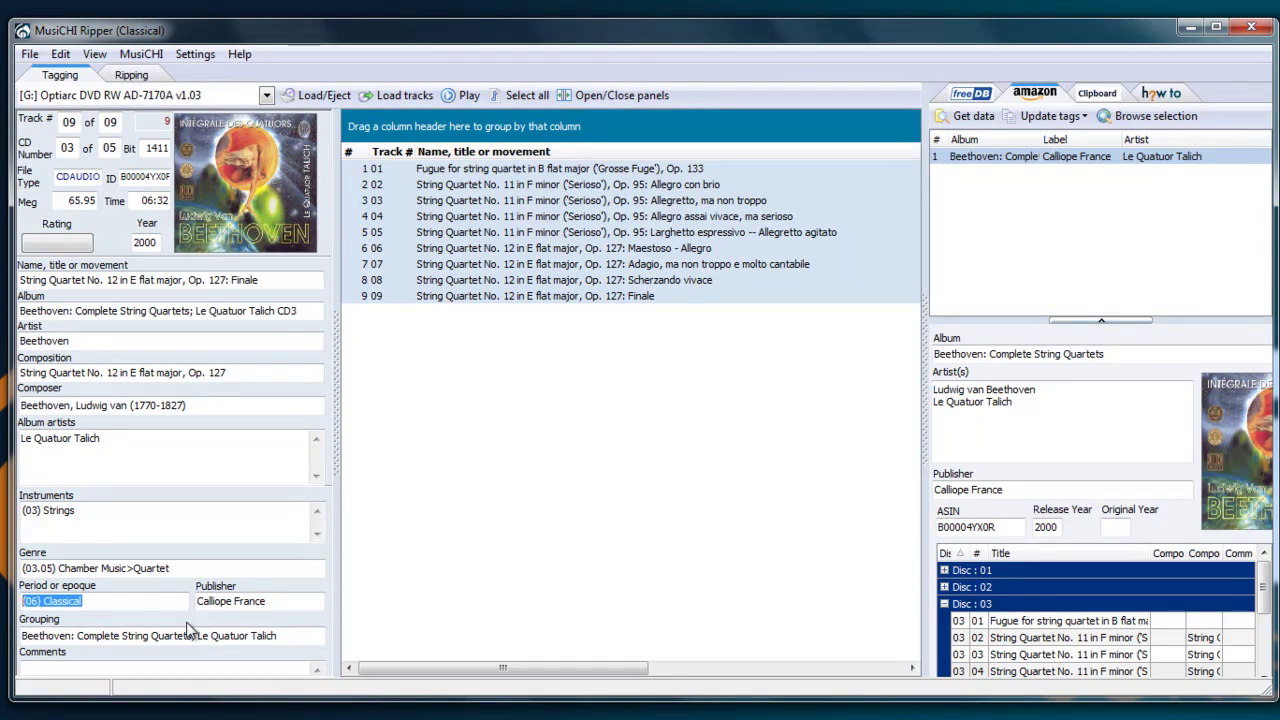
# Copy the Composer tag into the Artist tag for all selected tracks.
pyautogui.click(22, 340)
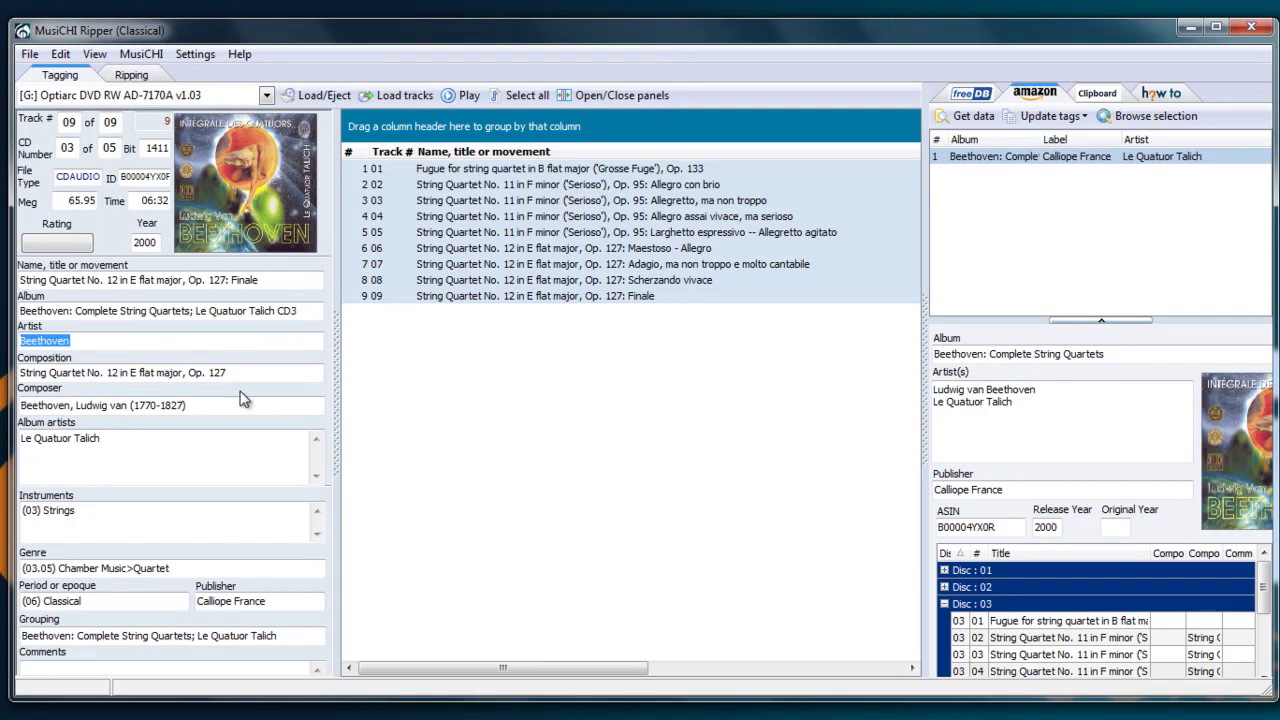
pyautogui.rightClick(482, 340)
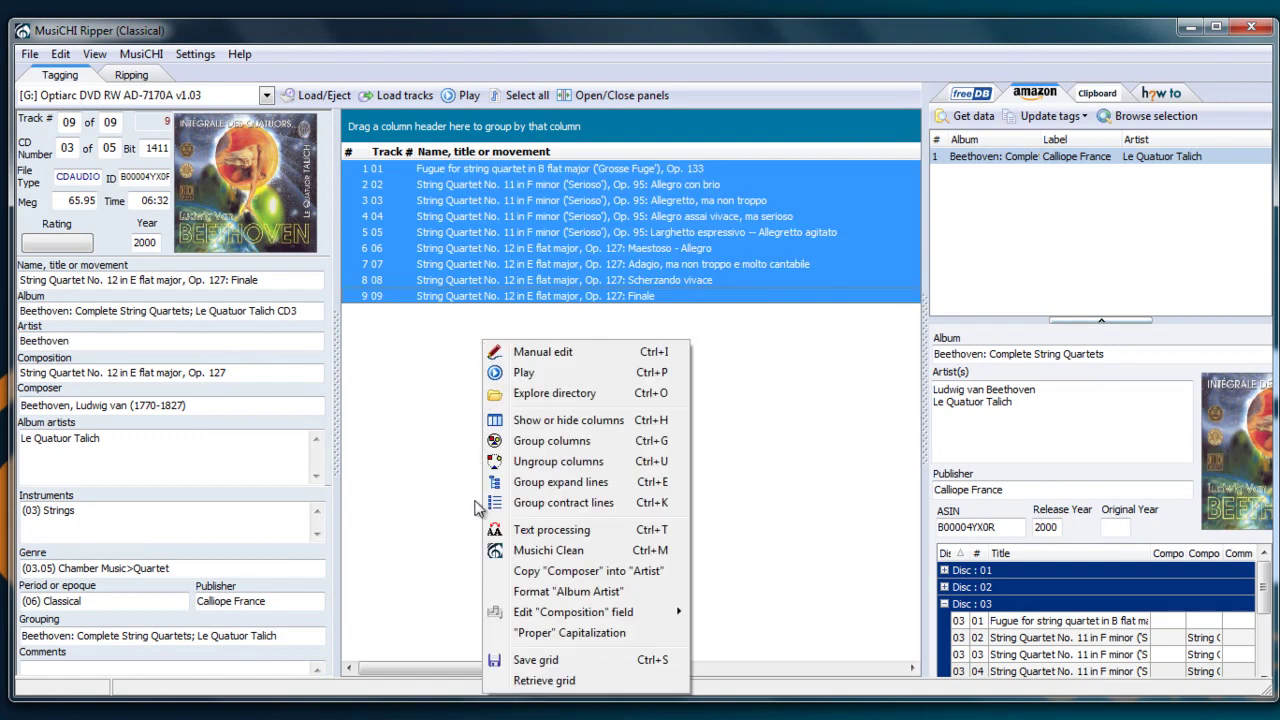
pyautogui.click(530, 572)
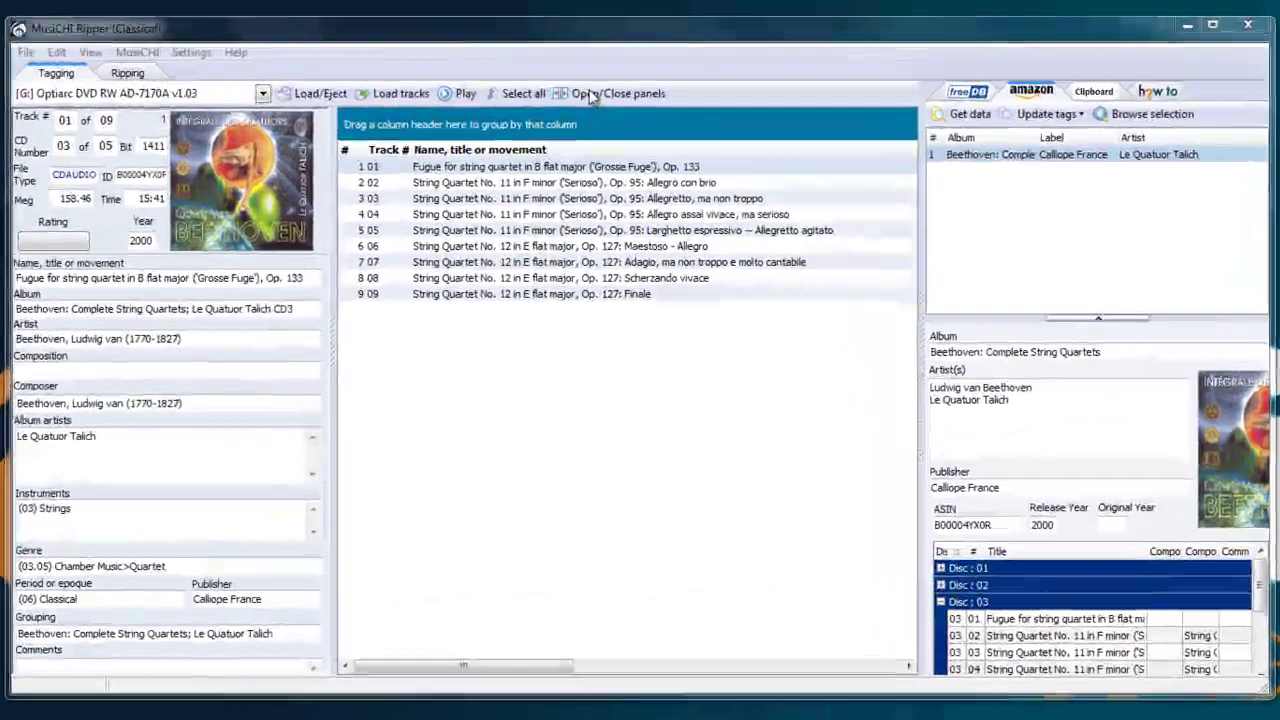
# Hide the side panels and open text processing for tracks 2 to 9.
pyautogui.click(612, 70)
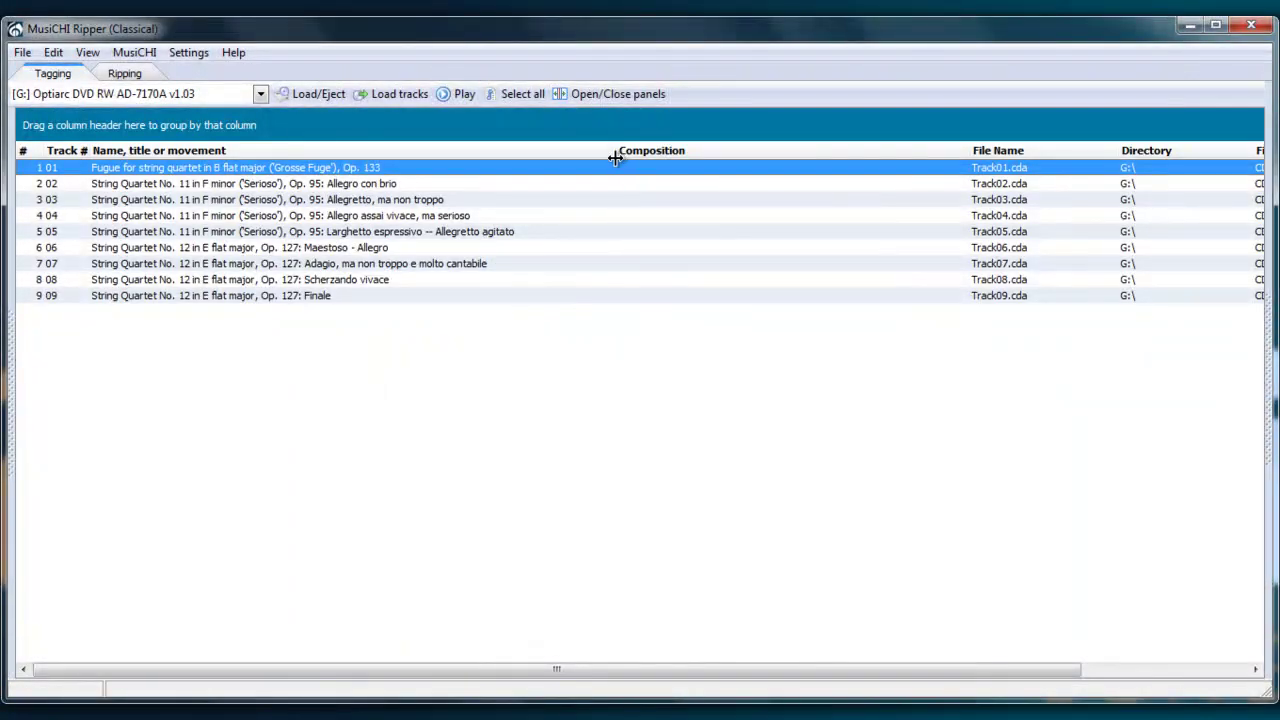
pyautogui.click(238, 188)
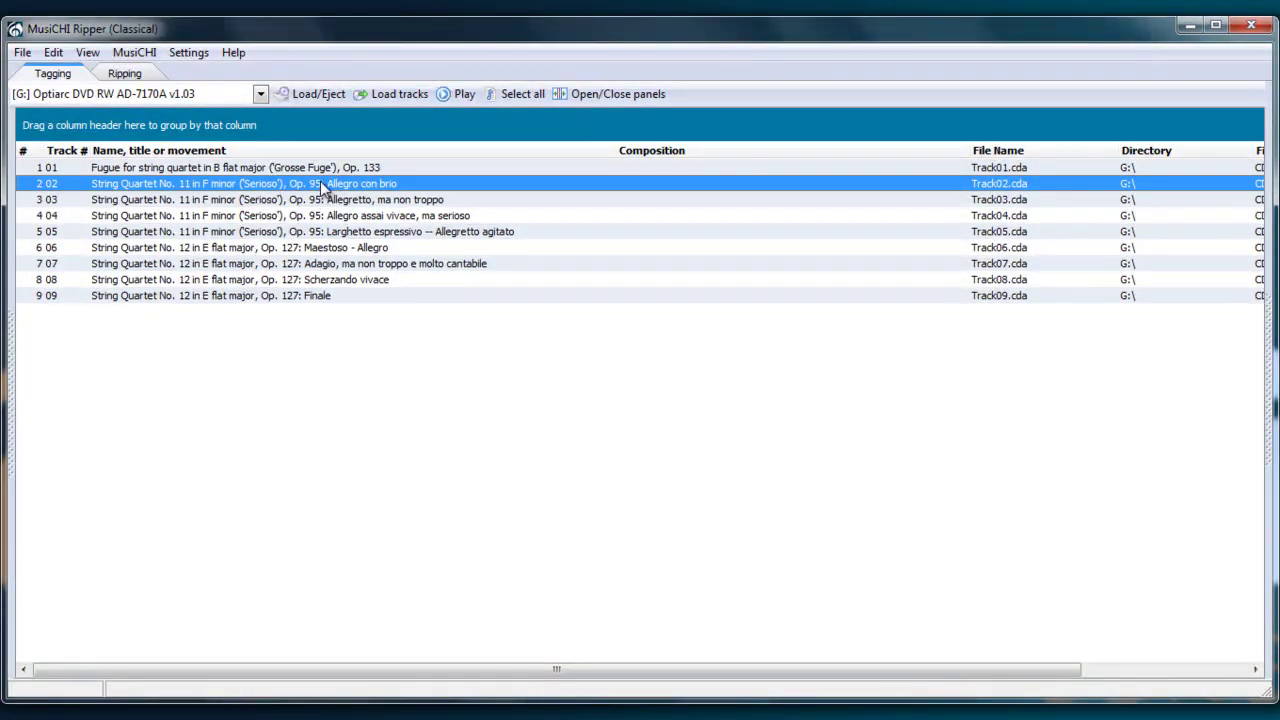
pyautogui.keyDown('shift'); pyautogui.click(345, 300); pyautogui.keyUp('shift')
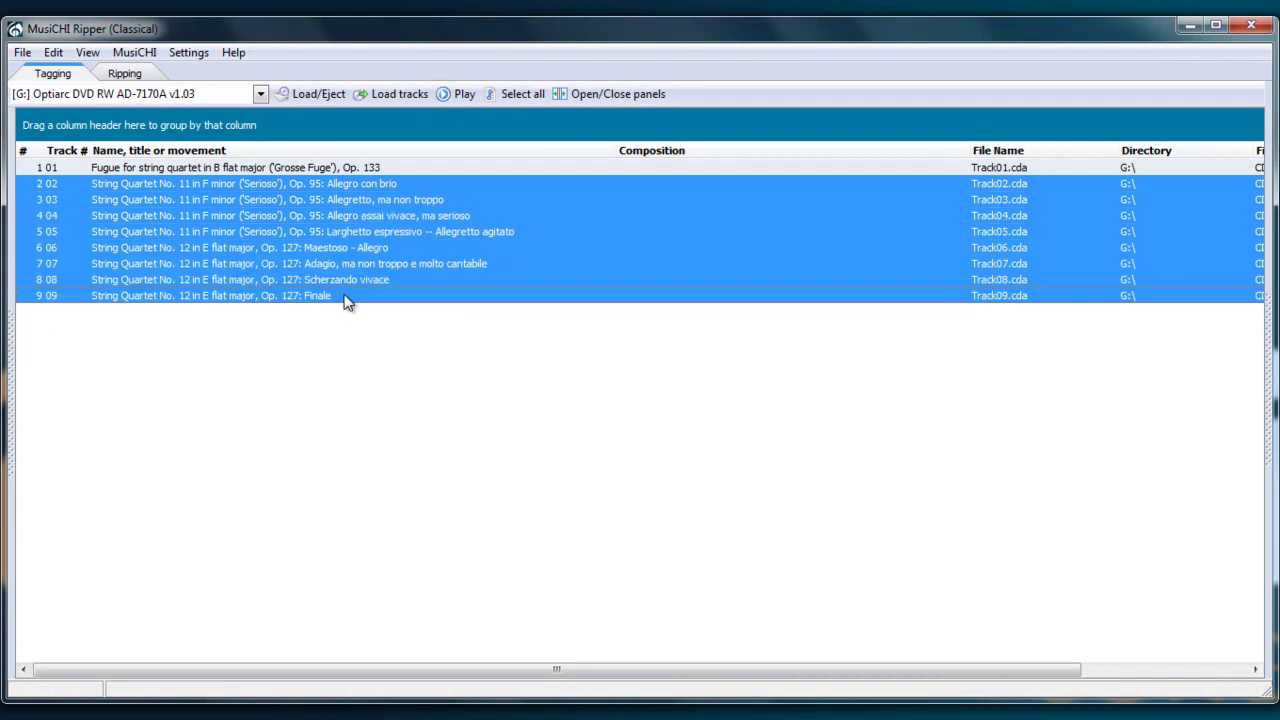
pyautogui.rightClick(546, 419)
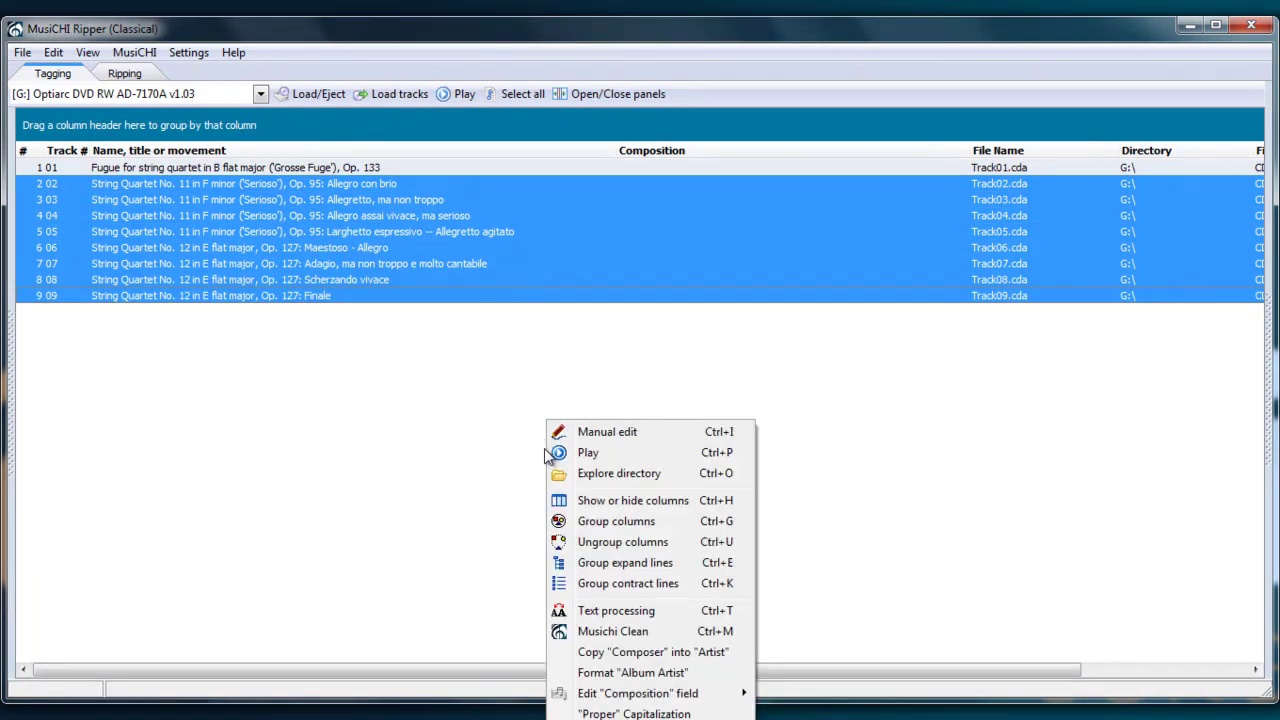
pyautogui.click(580, 612)
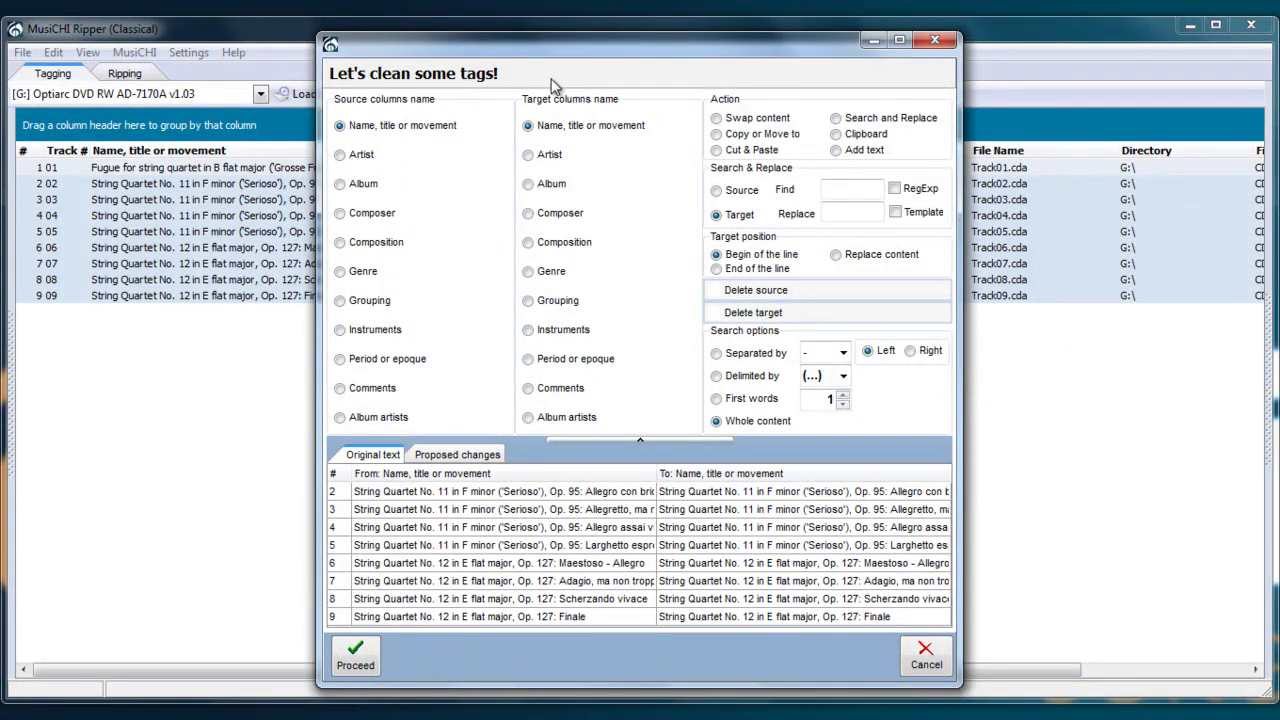
# Copy the title text preceding the ":" separator into the Composition tag for tracks 2 to 9, checking the proposed changes before proceeding.
pyautogui.click(529, 243)
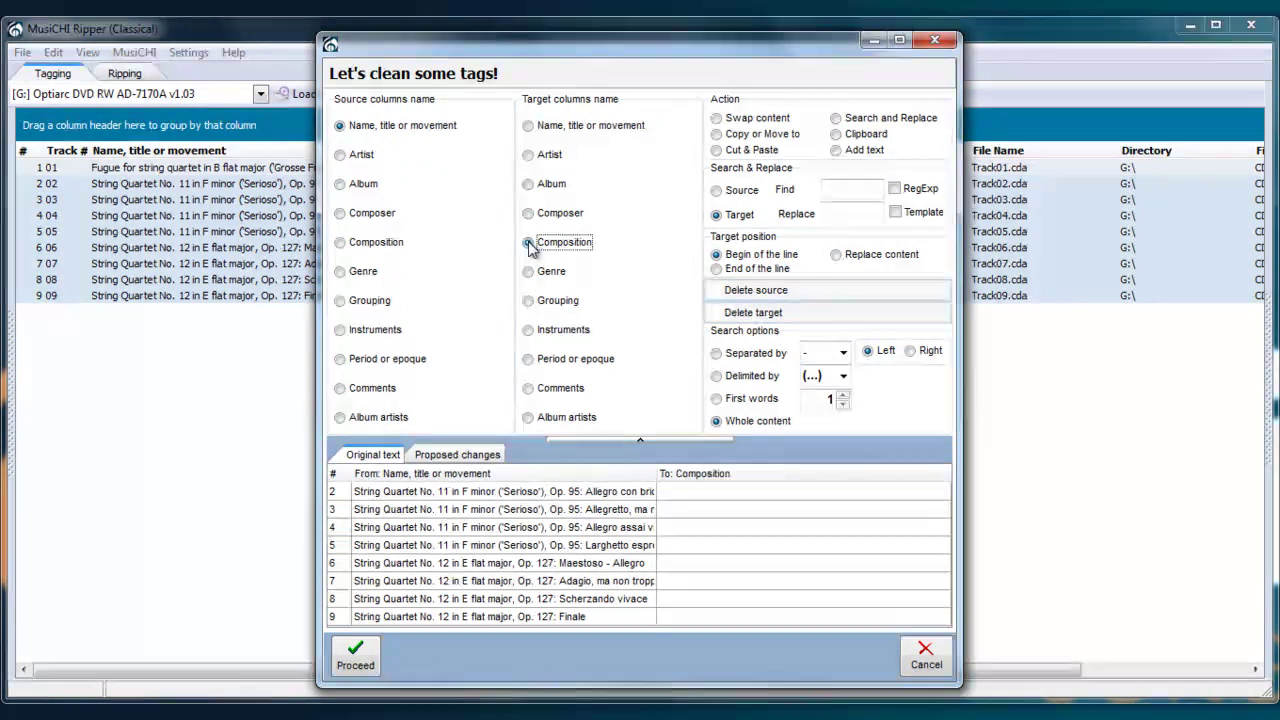
pyautogui.click(716, 354)
pyautogui.click(843, 352)
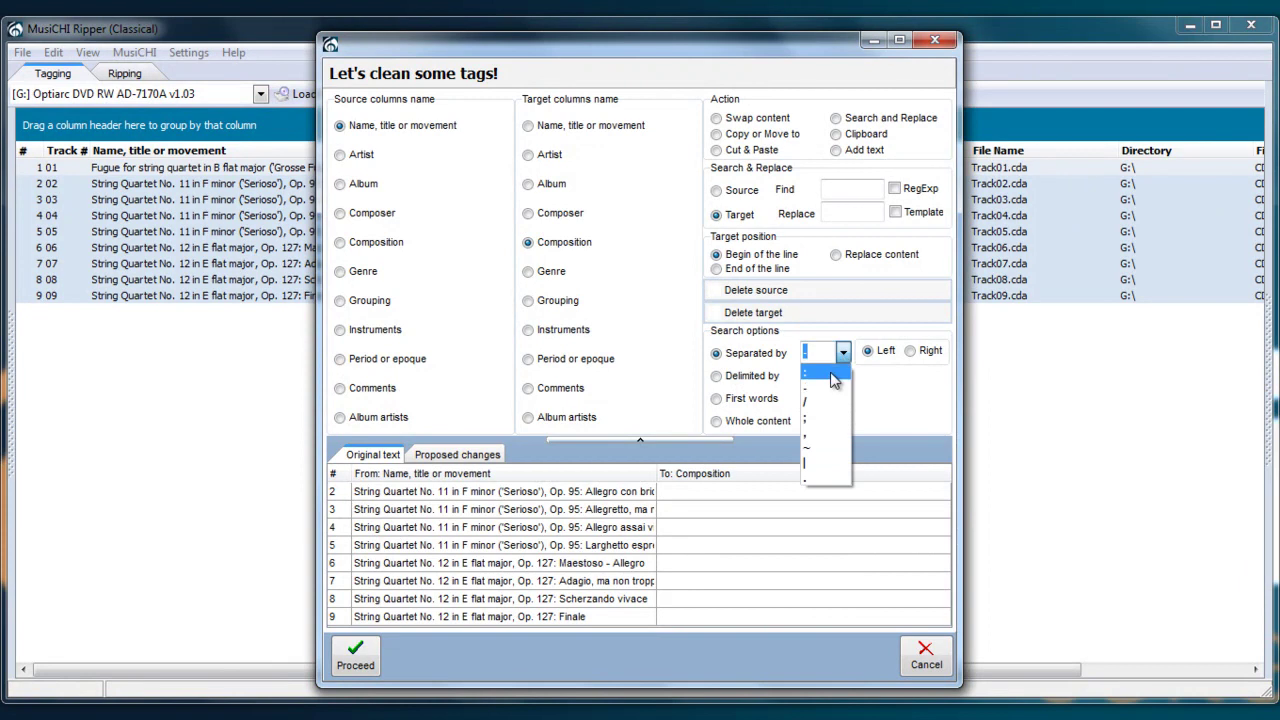
pyautogui.click(831, 373)
pyautogui.click(730, 140)
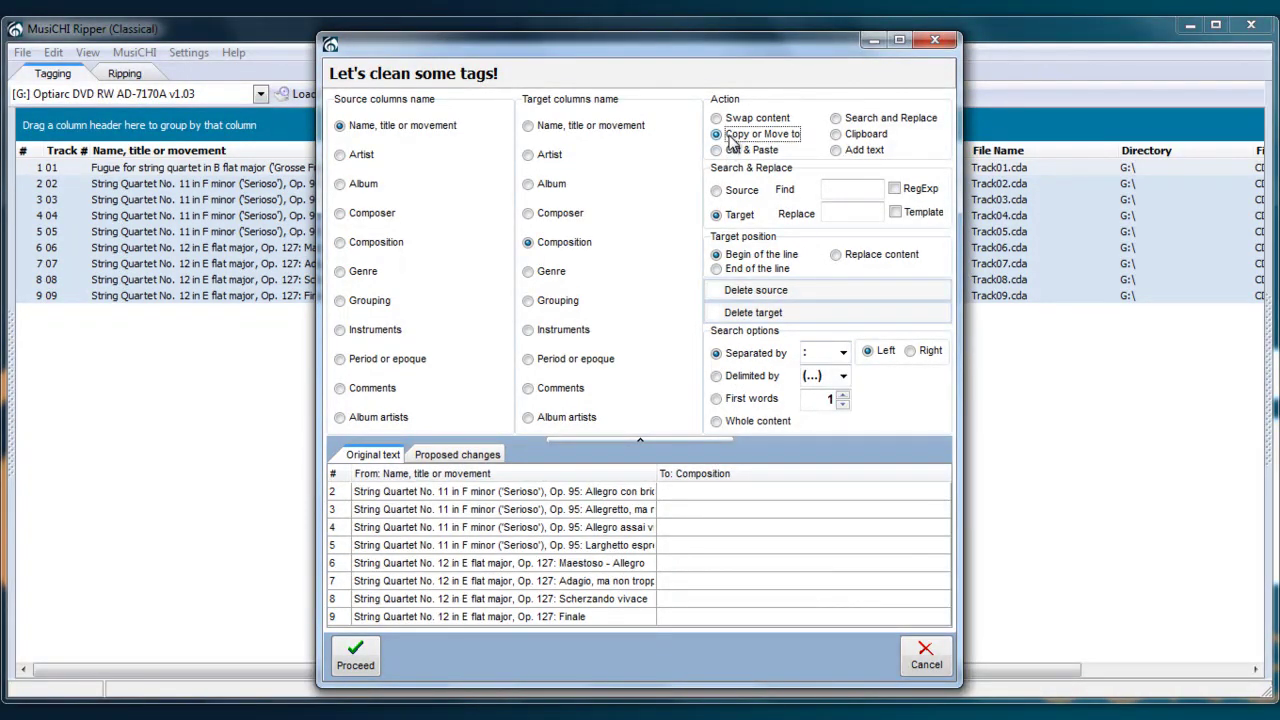
pyautogui.click(491, 453)
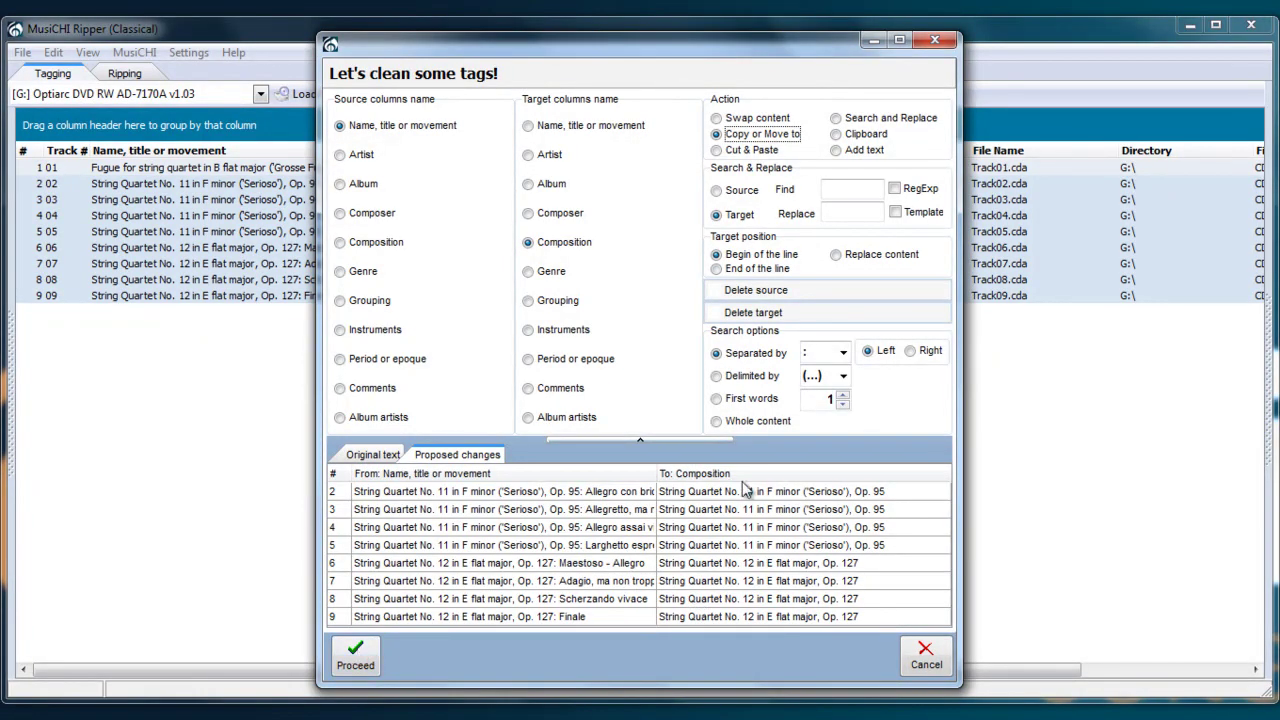
pyautogui.click(388, 457)
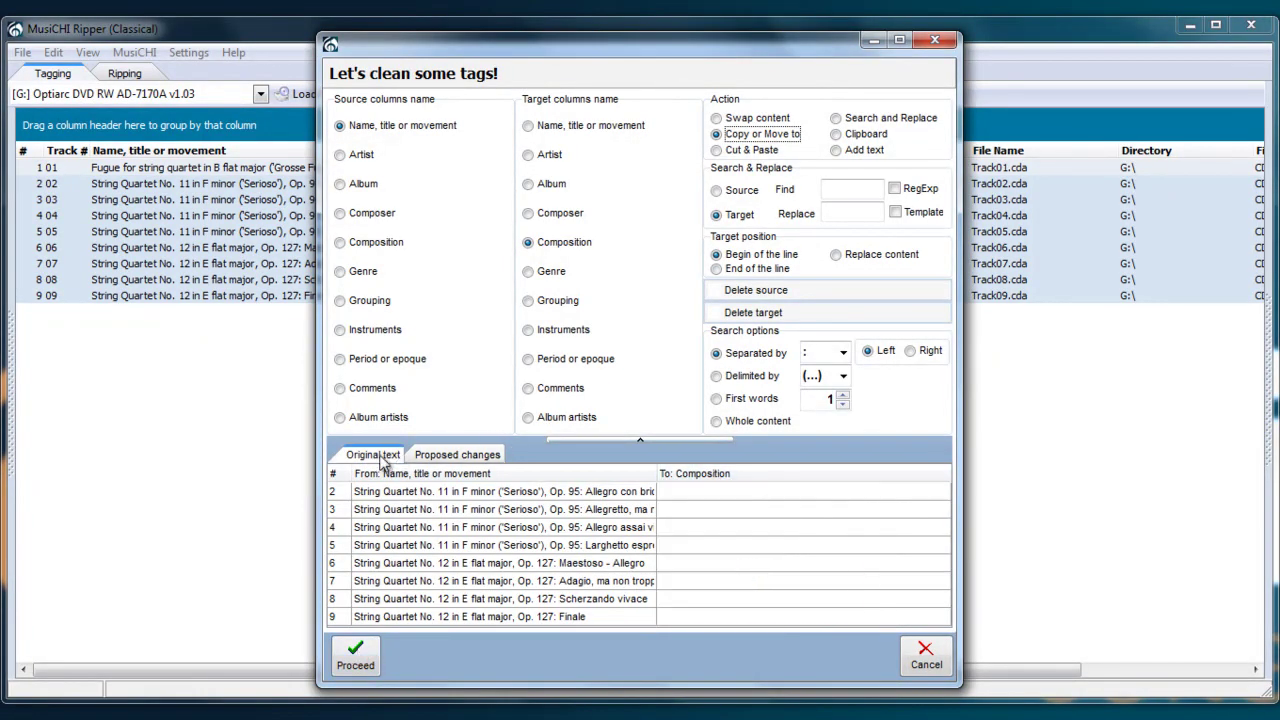
pyautogui.click(440, 458)
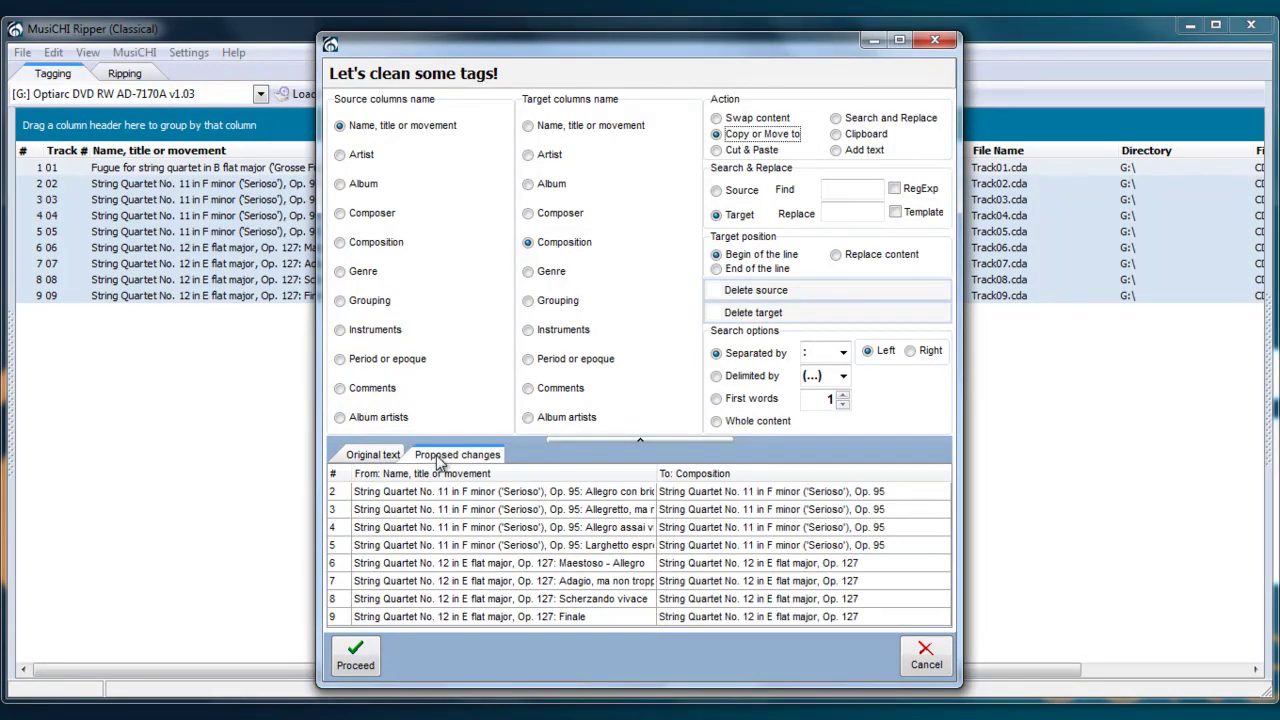
pyautogui.click(355, 659)
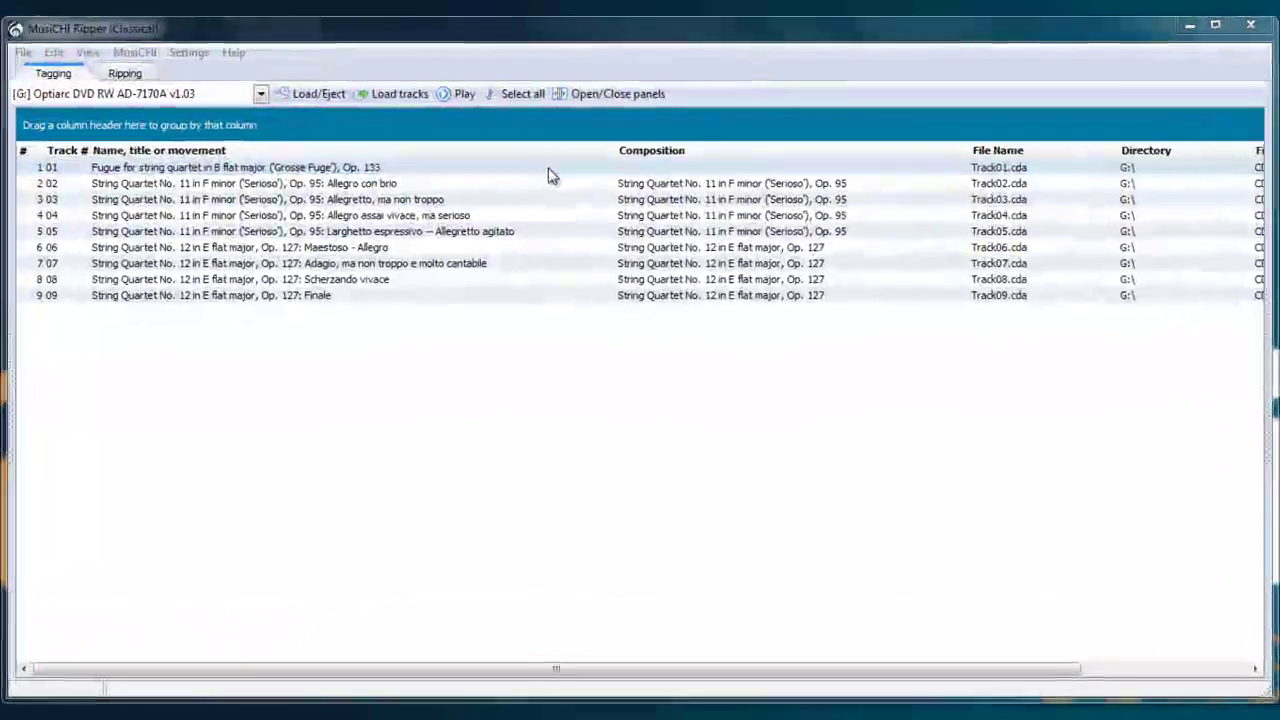
# Copy the whole title of track 1 into its Composition tag.
pyautogui.click(583, 125)
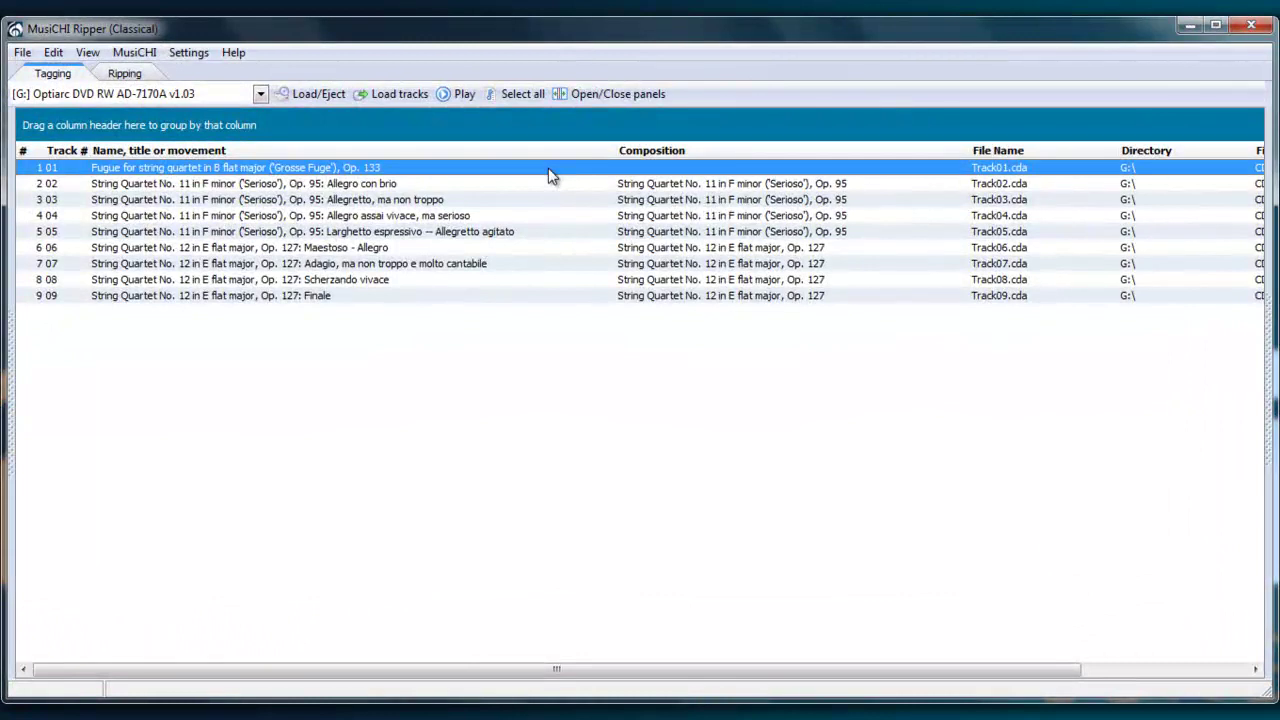
pyautogui.rightClick(548, 169)
pyautogui.moveTo(627, 449)
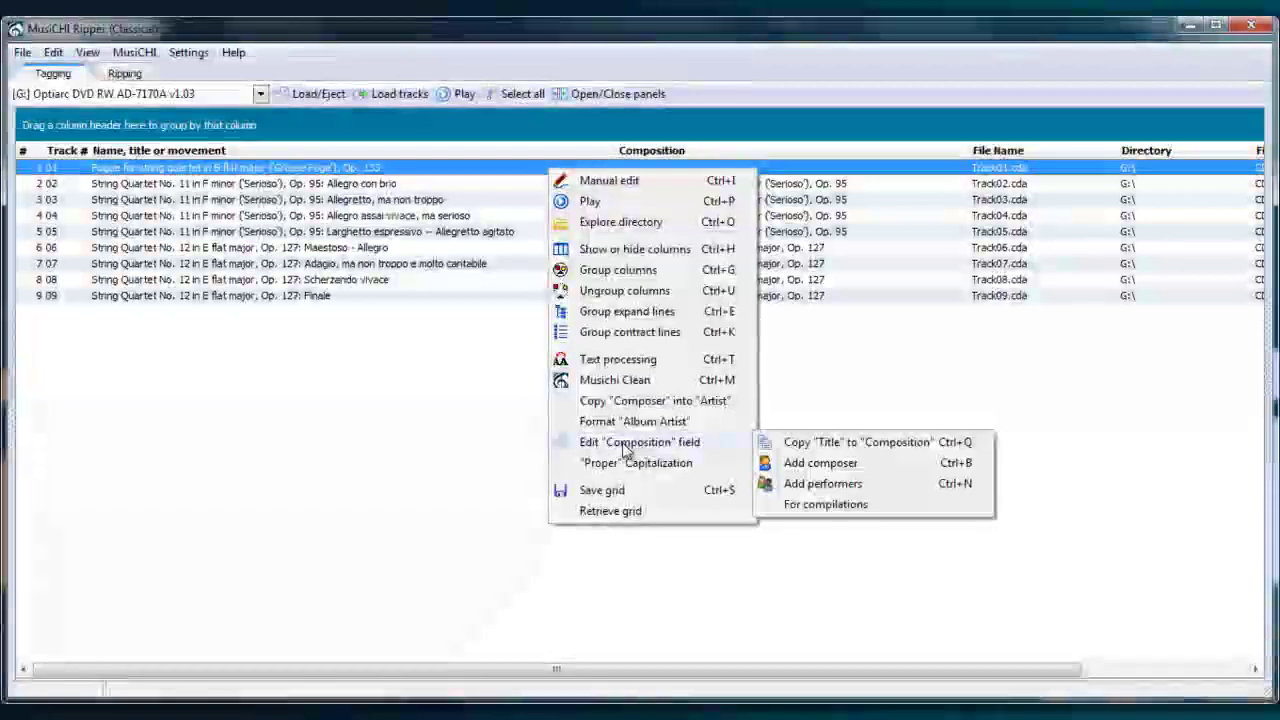
pyautogui.click(887, 450)
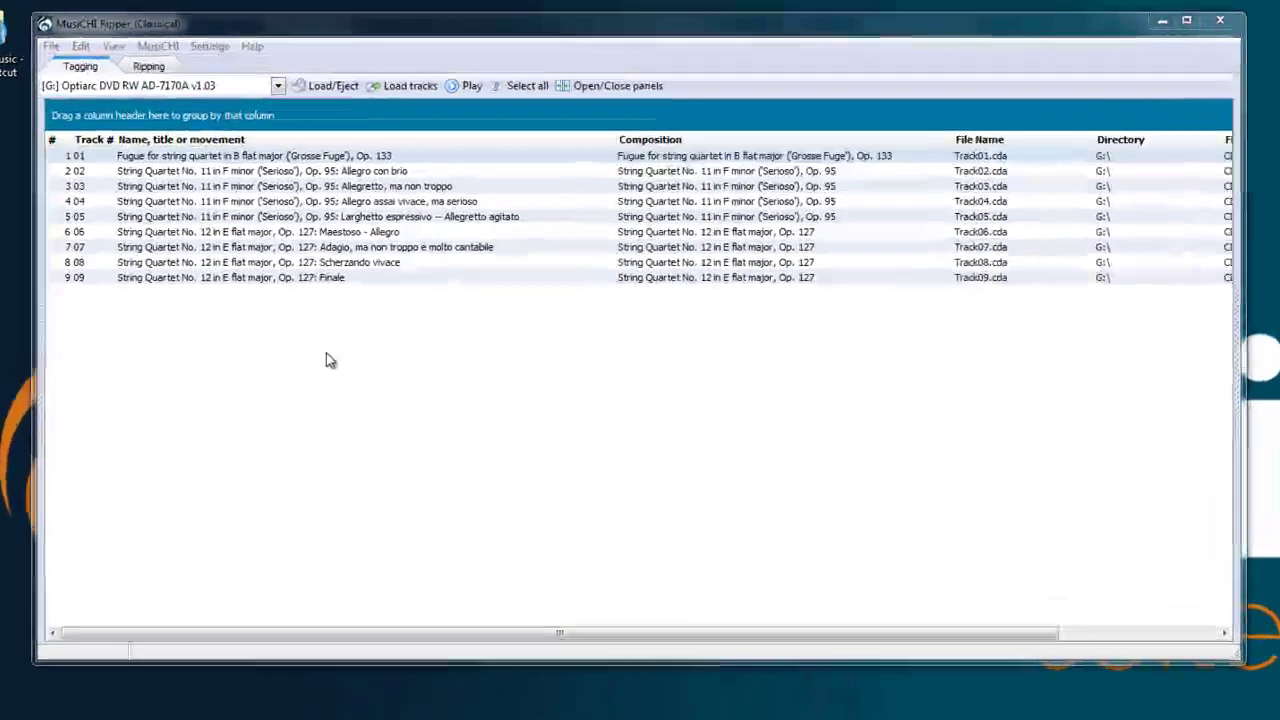
# Run Musichi Clean on only the Composition column of all nine tracks.
pyautogui.click(470, 120)
pyautogui.keyDown('shift'); pyautogui.click(430, 291); pyautogui.keyUp('shift')
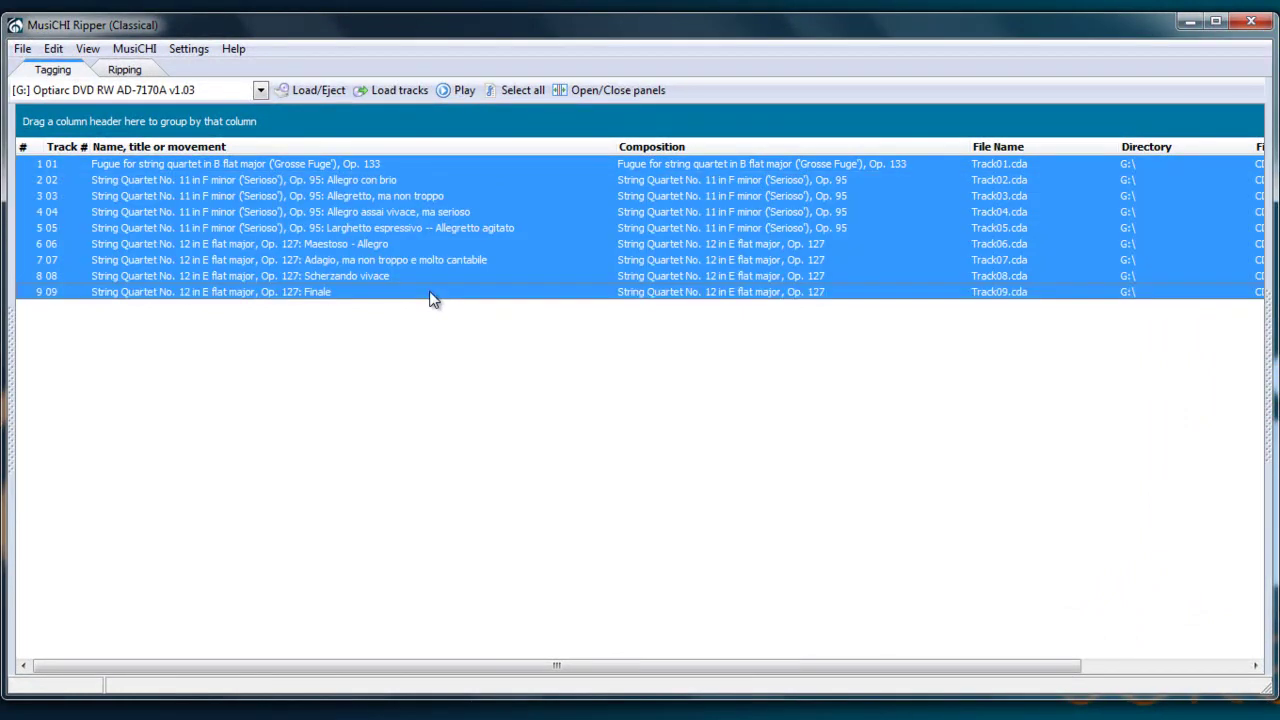
pyautogui.rightClick(431, 294)
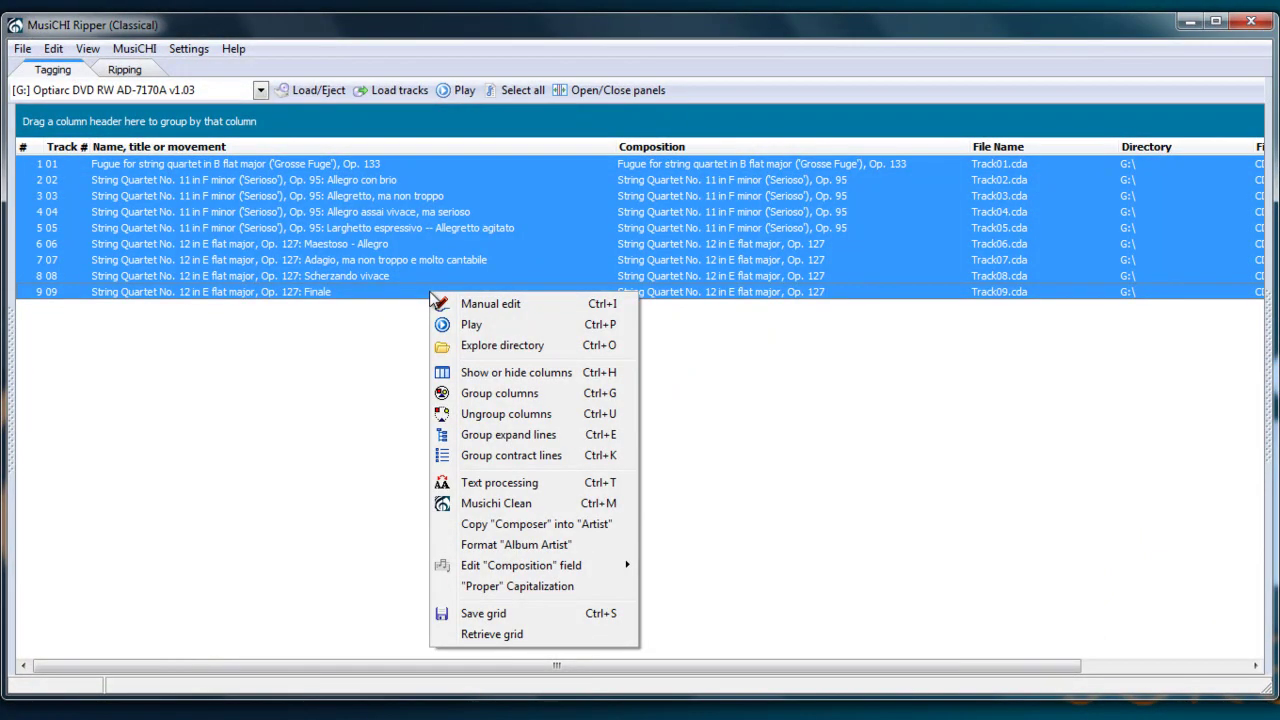
pyautogui.click(462, 503)
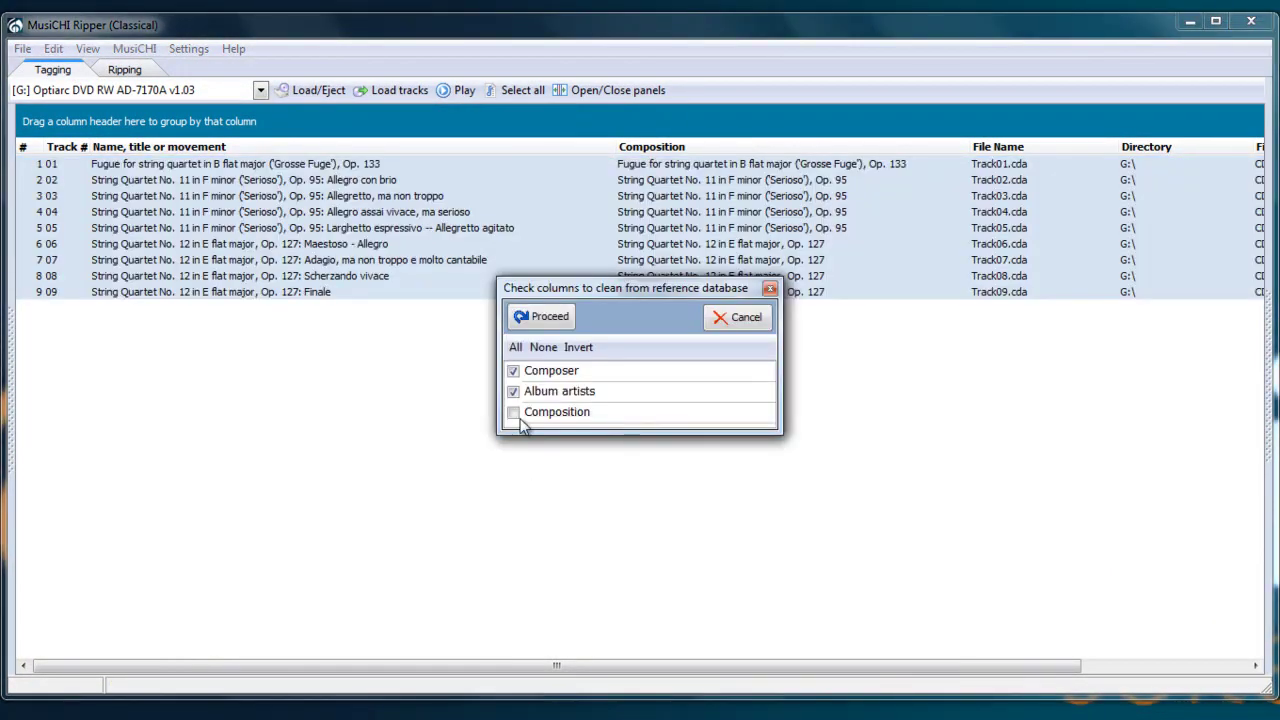
pyautogui.click(513, 391)
pyautogui.click(513, 370)
pyautogui.click(540, 317)
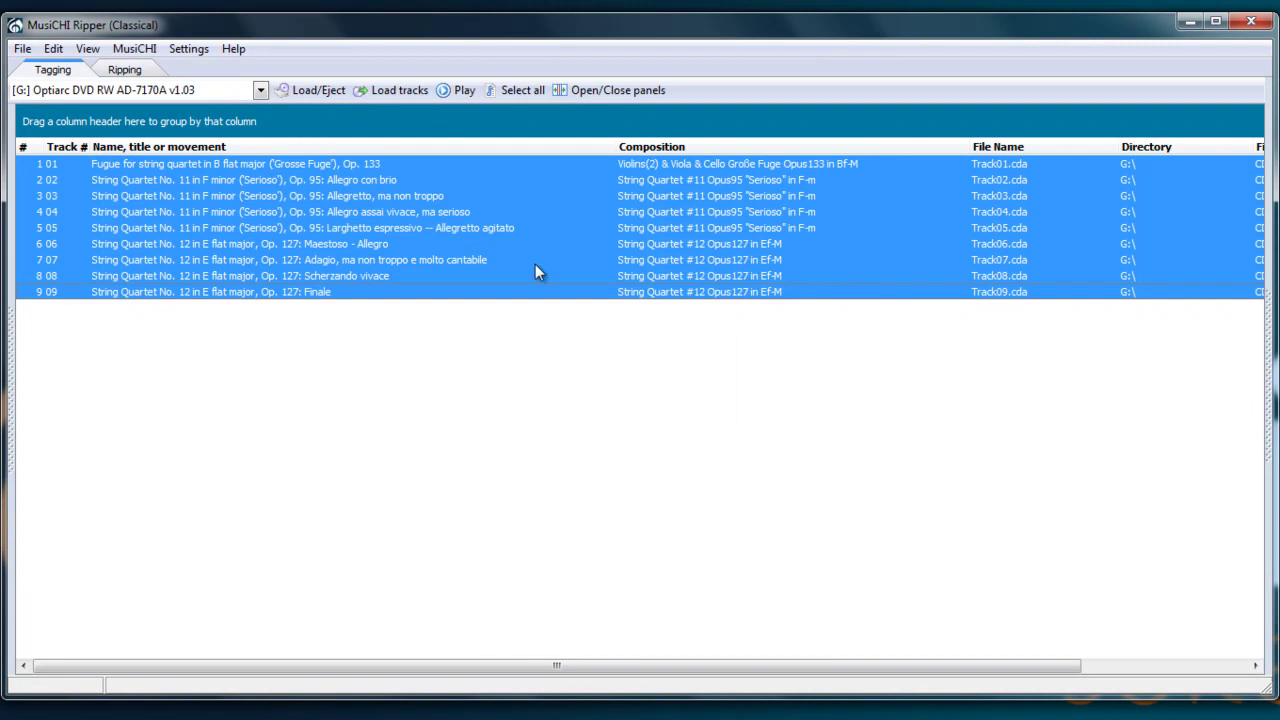
# Review the MusiCHI Clean composition settings for order, catalog, opus and rank, and close them without saving.
pyautogui.click(177, 52)
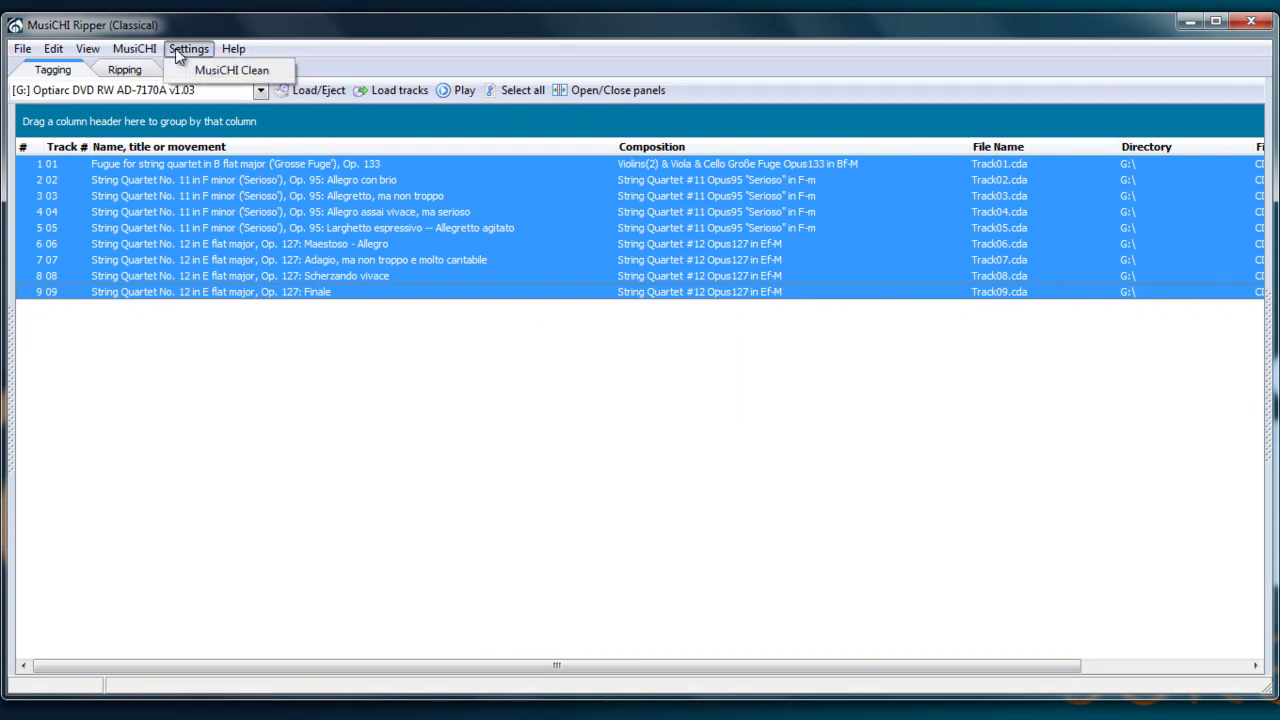
pyautogui.click(205, 71)
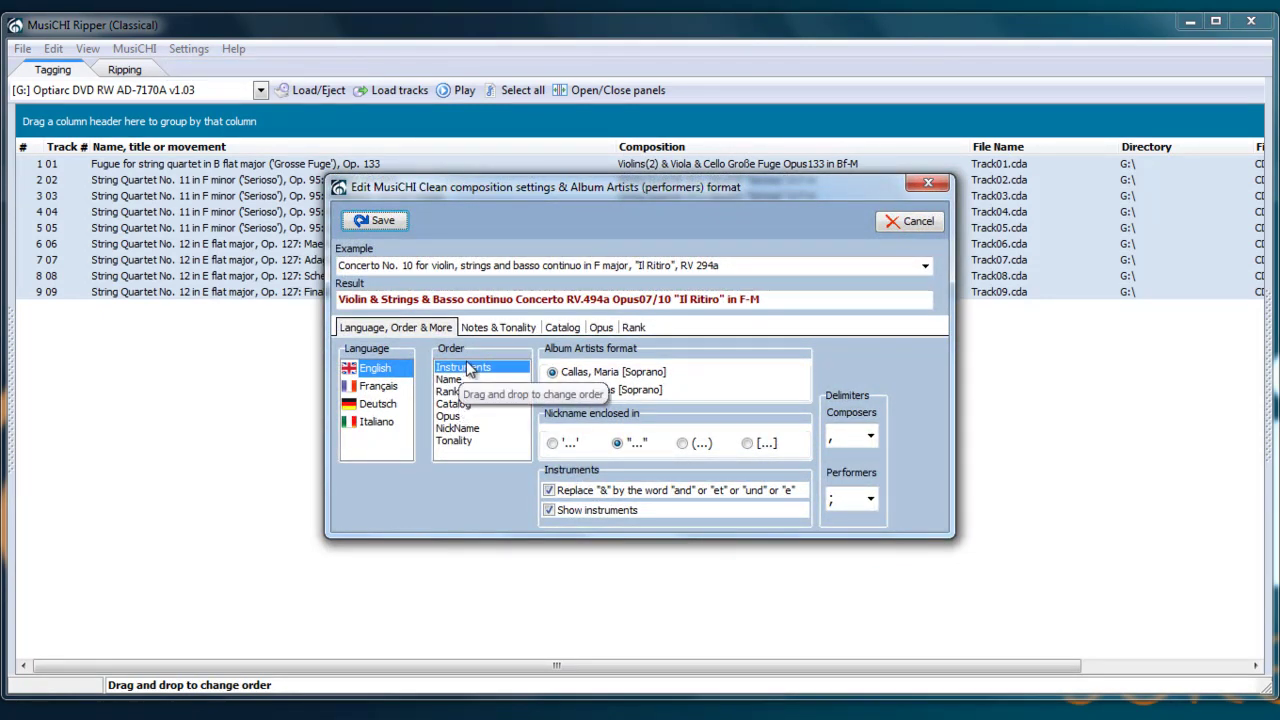
pyautogui.click(563, 331)
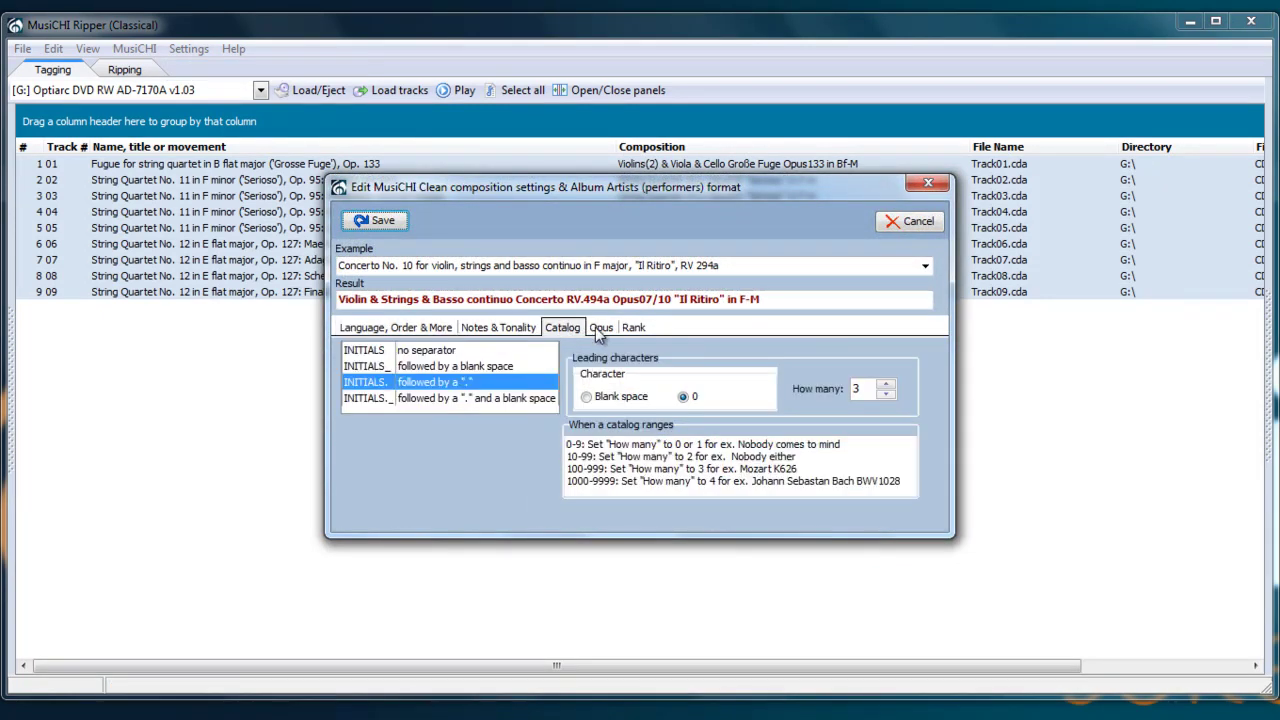
pyautogui.click(600, 330)
pyautogui.click(632, 330)
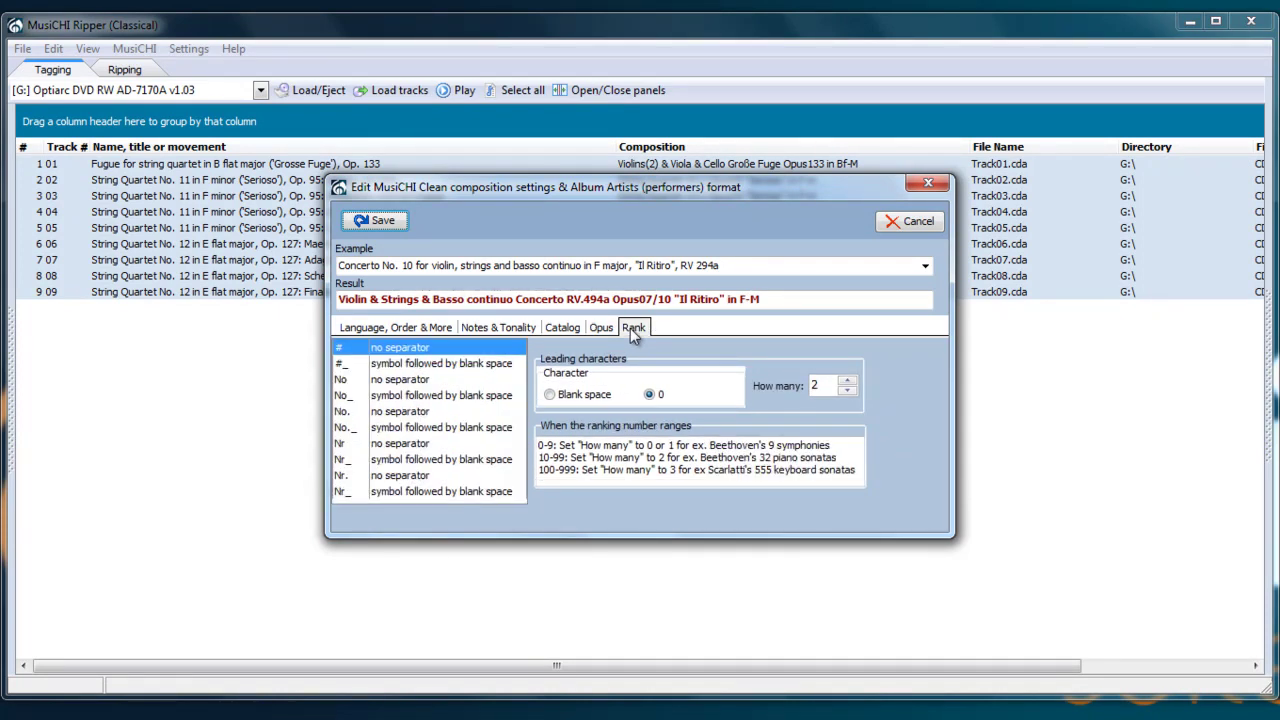
pyautogui.click(908, 223)
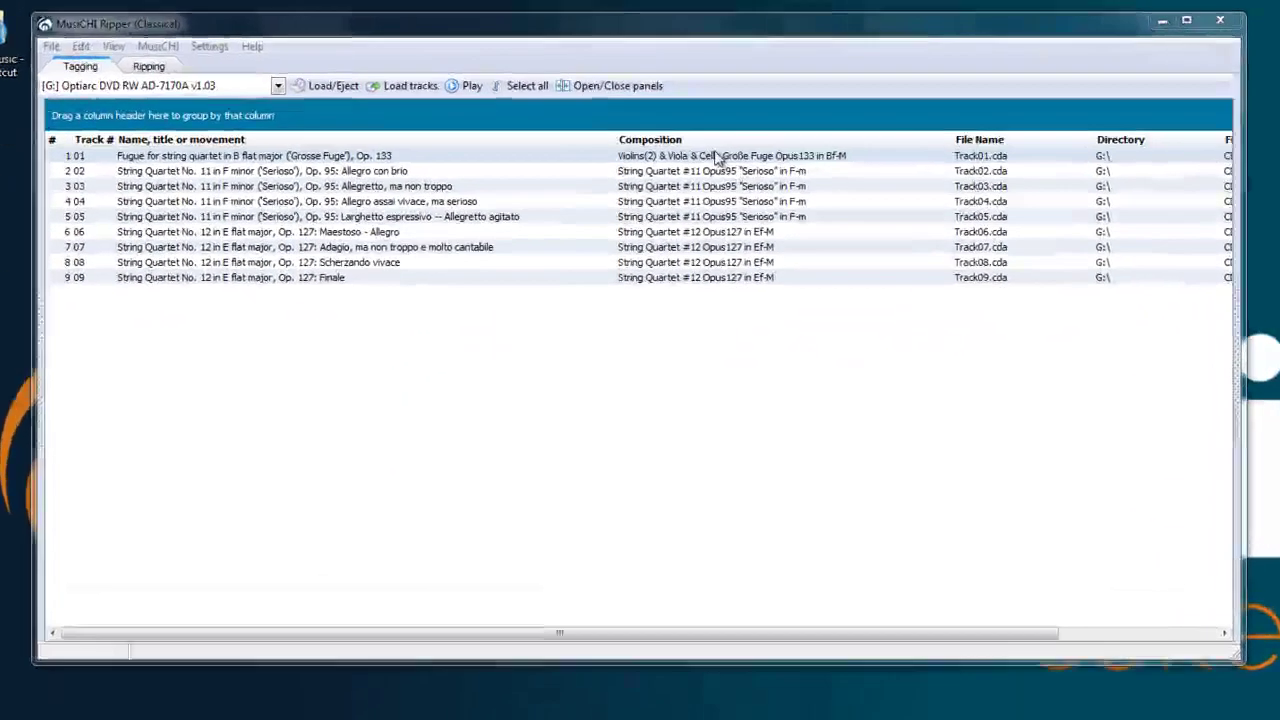
# Remove the leading "Violins(2) & Viola & Cello" from track 1's Composition tag and save the track.
pyautogui.click(707, 122)
pyautogui.doubleClick(719, 160)
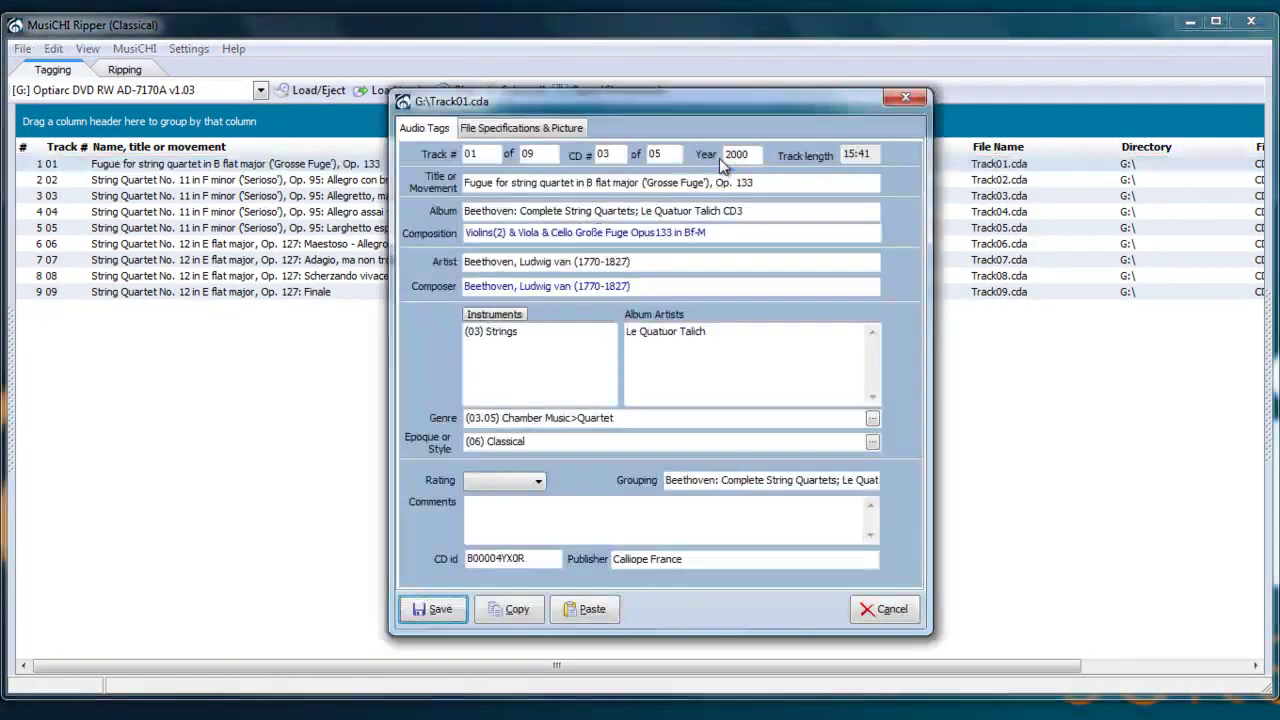
pyautogui.click(574, 232)
pyautogui.moveTo(575, 232); pyautogui.dragTo(464, 232)
pyautogui.press('BackSpace')
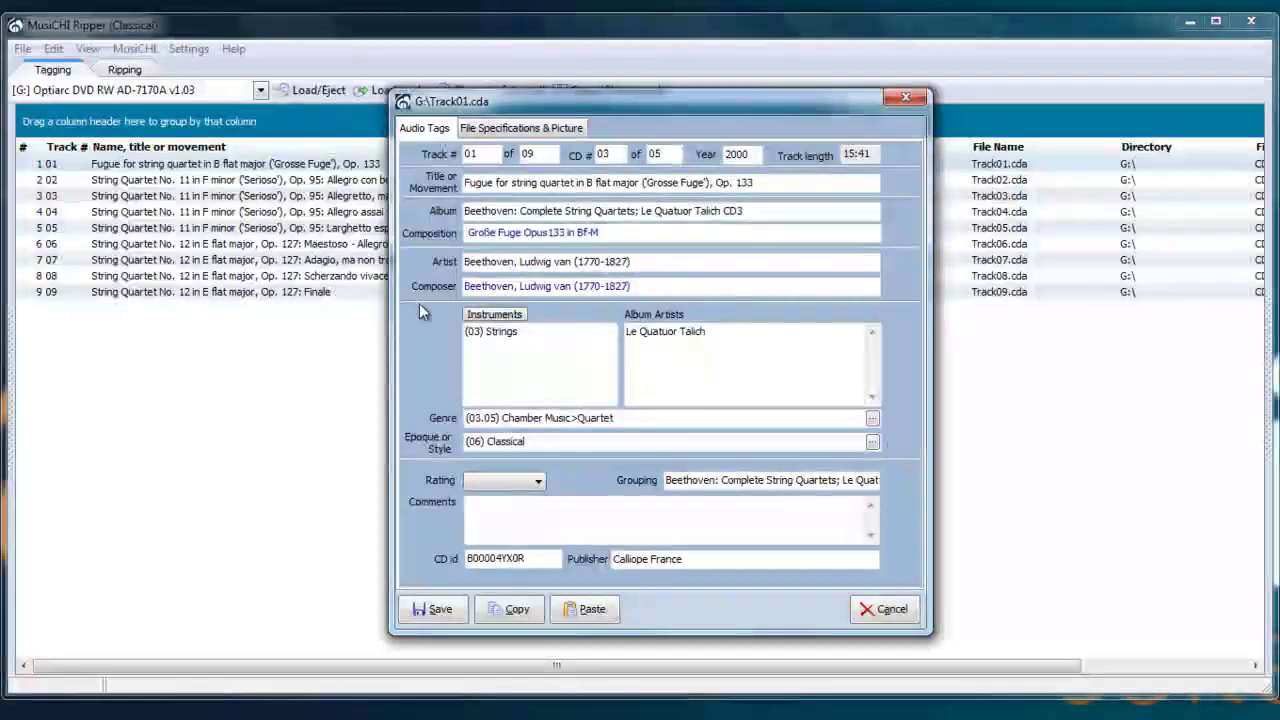
pyautogui.click(443, 609)
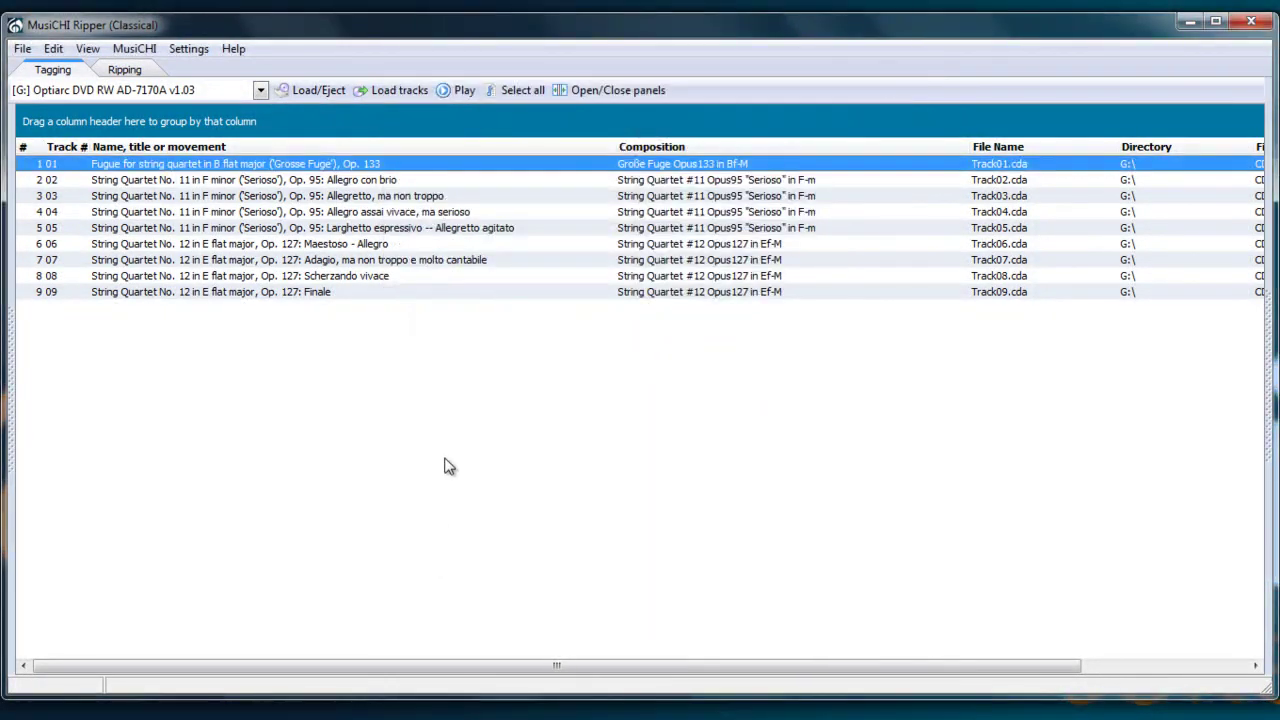
# Add the composer name Beethoven at the beginning of the Composition tag for all nine tracks.
pyautogui.click(483, 294)
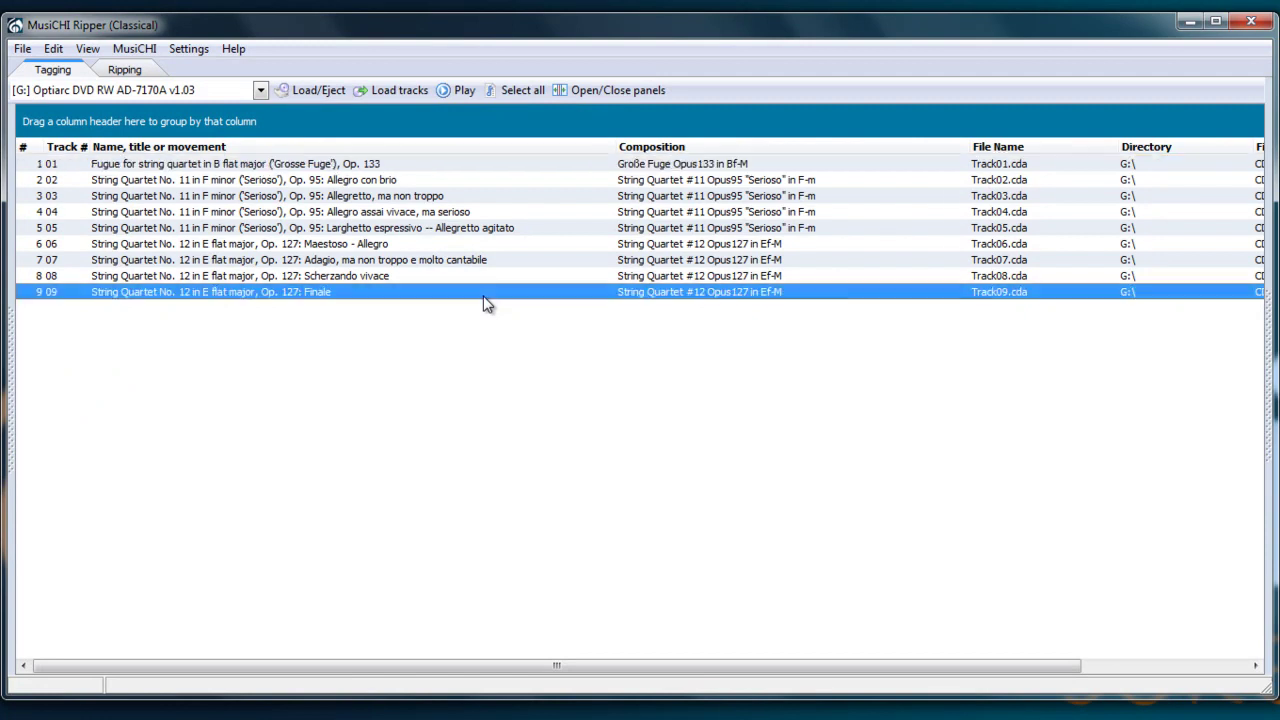
pyautogui.keyDown('shift'); pyautogui.click(502, 170); pyautogui.keyUp('shift')
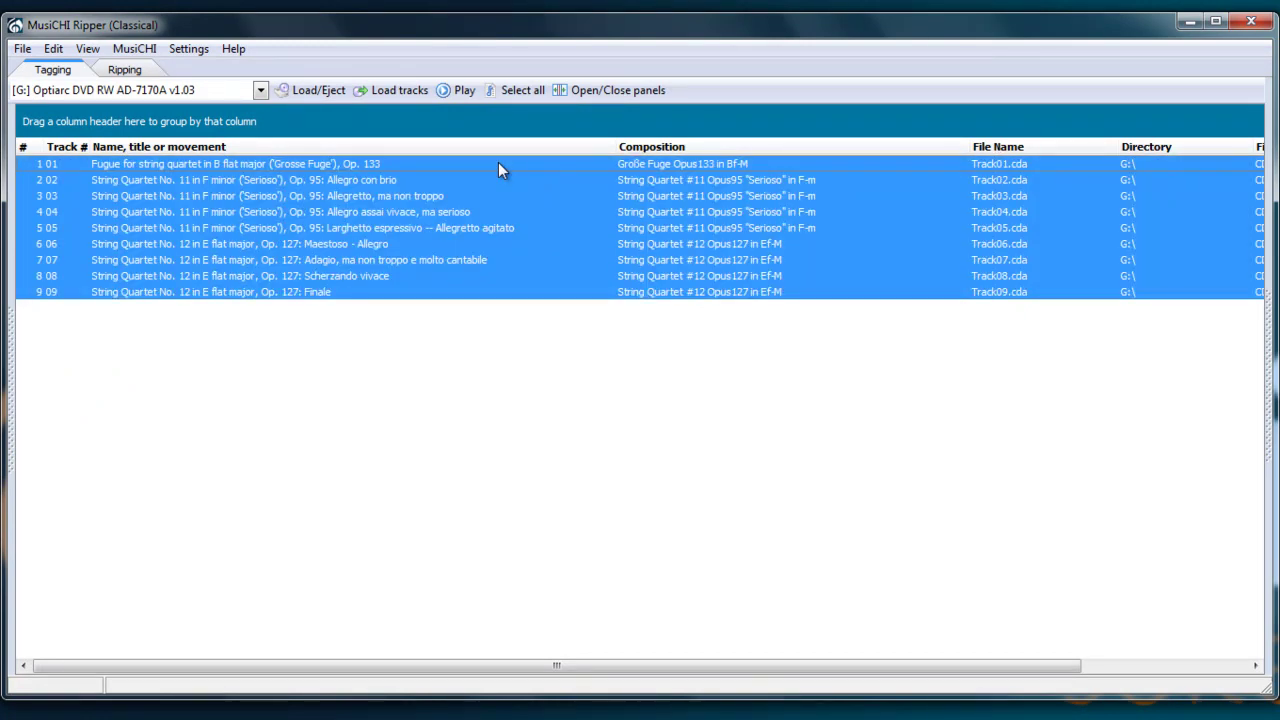
pyautogui.rightClick(516, 225)
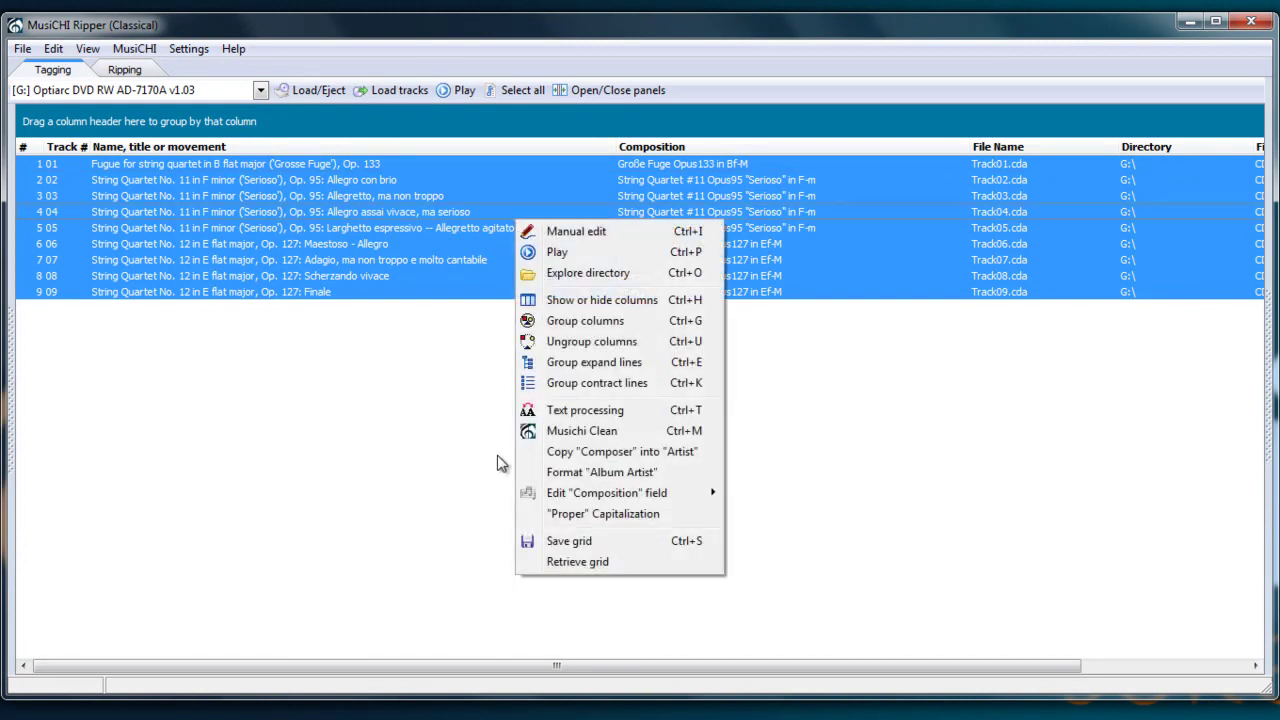
pyautogui.moveTo(626, 498)
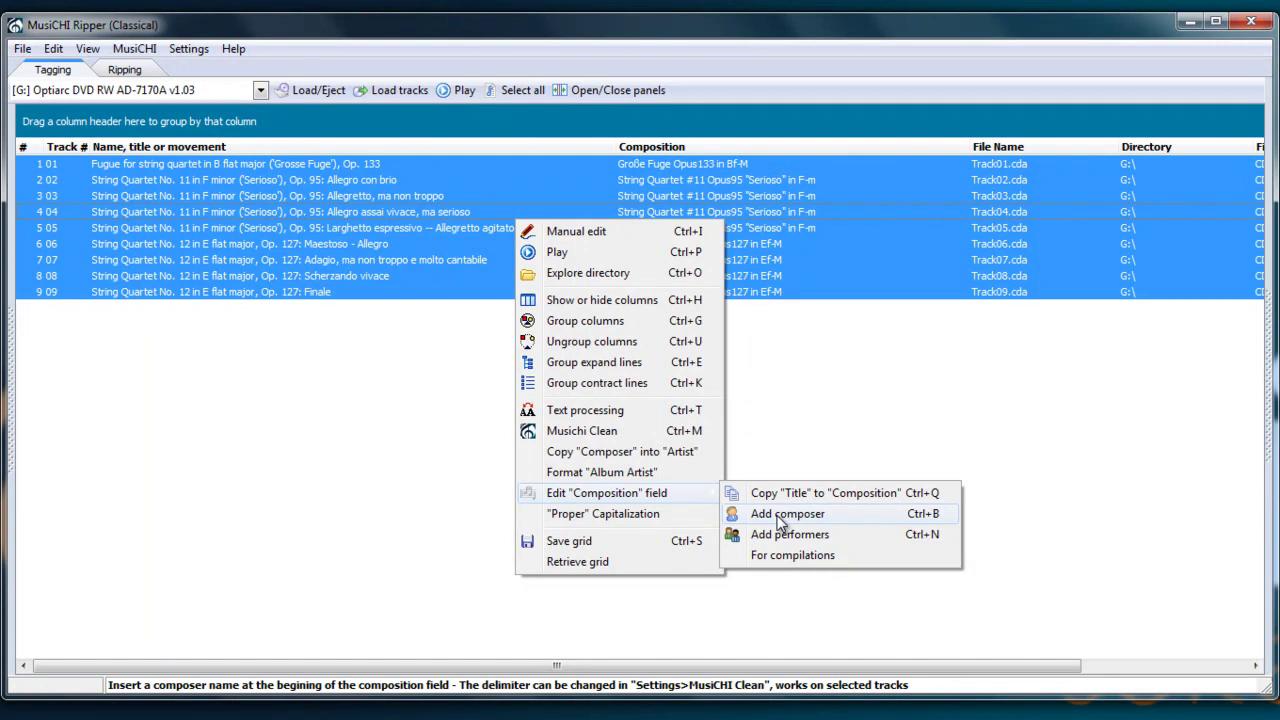
pyautogui.click(785, 514)
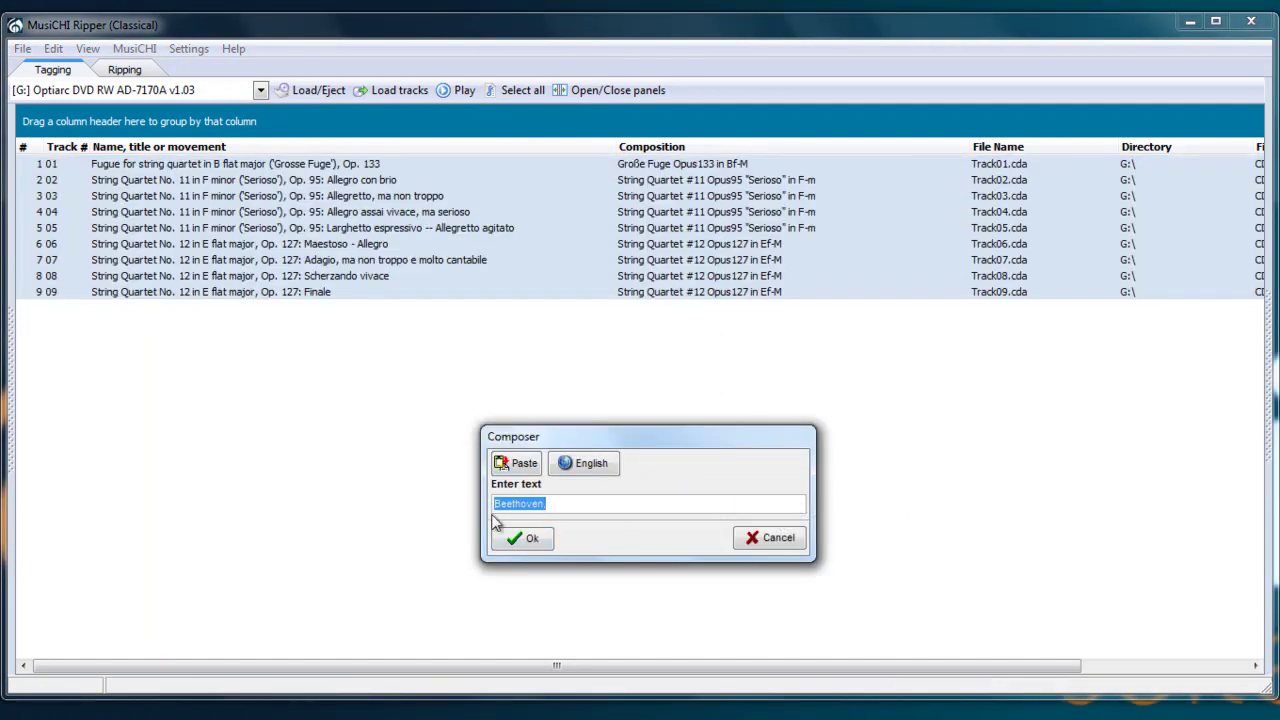
pyautogui.click(504, 545)
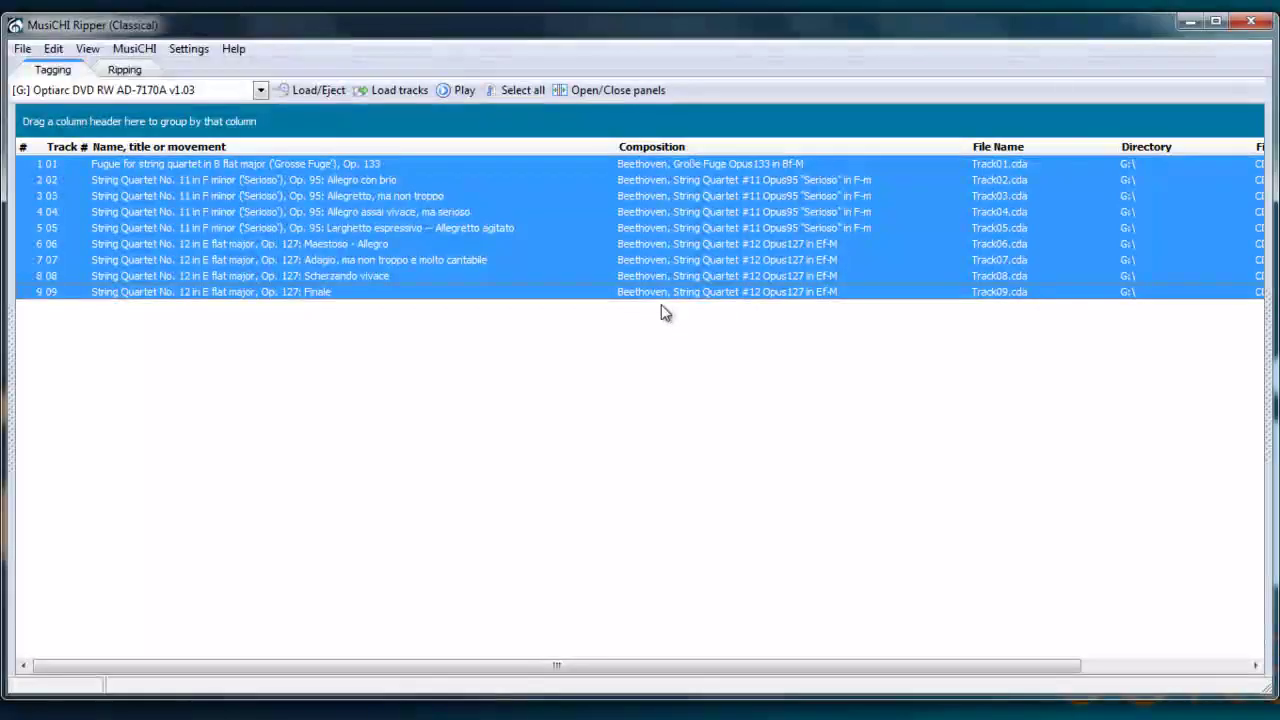
# Append the performers to the Composition tag of all nine tracks, shortening the name to Quatuor Talich.
pyautogui.click(643, 243)
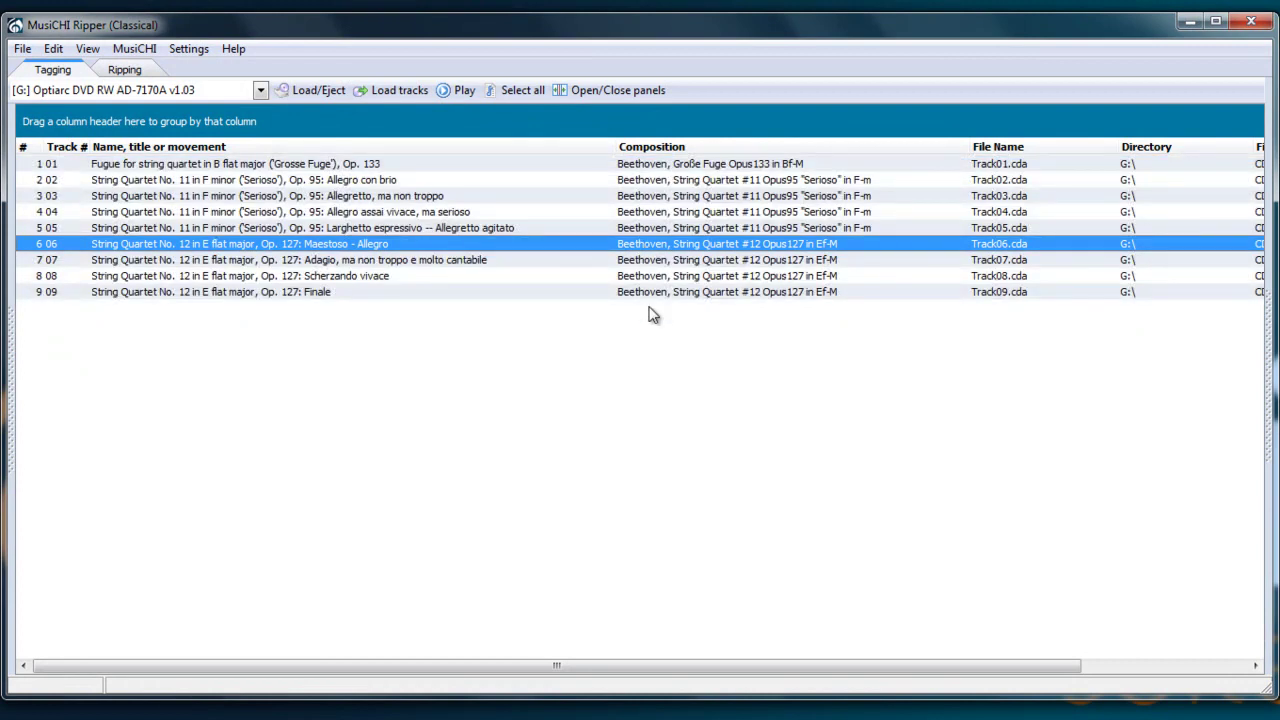
pyautogui.click(648, 165)
pyautogui.keyDown('shift'); pyautogui.click(656, 293); pyautogui.keyUp('shift')
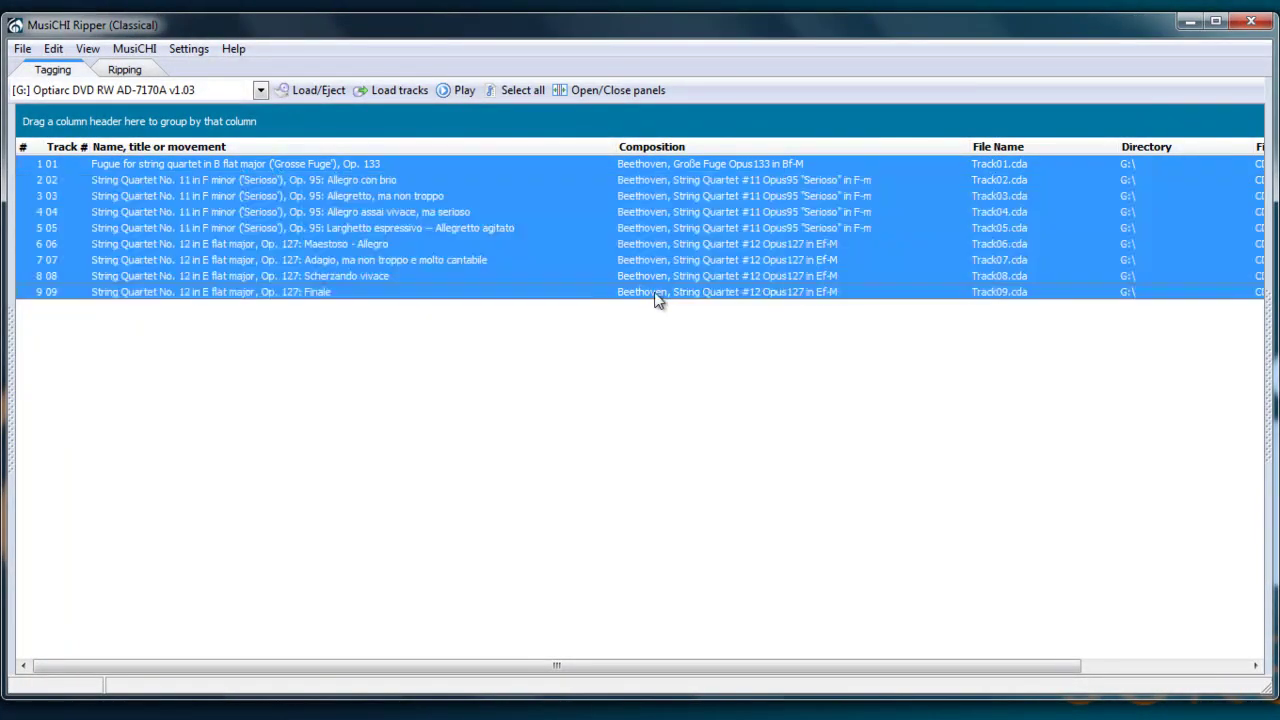
pyautogui.rightClick(656, 297)
pyautogui.moveTo(735, 565)
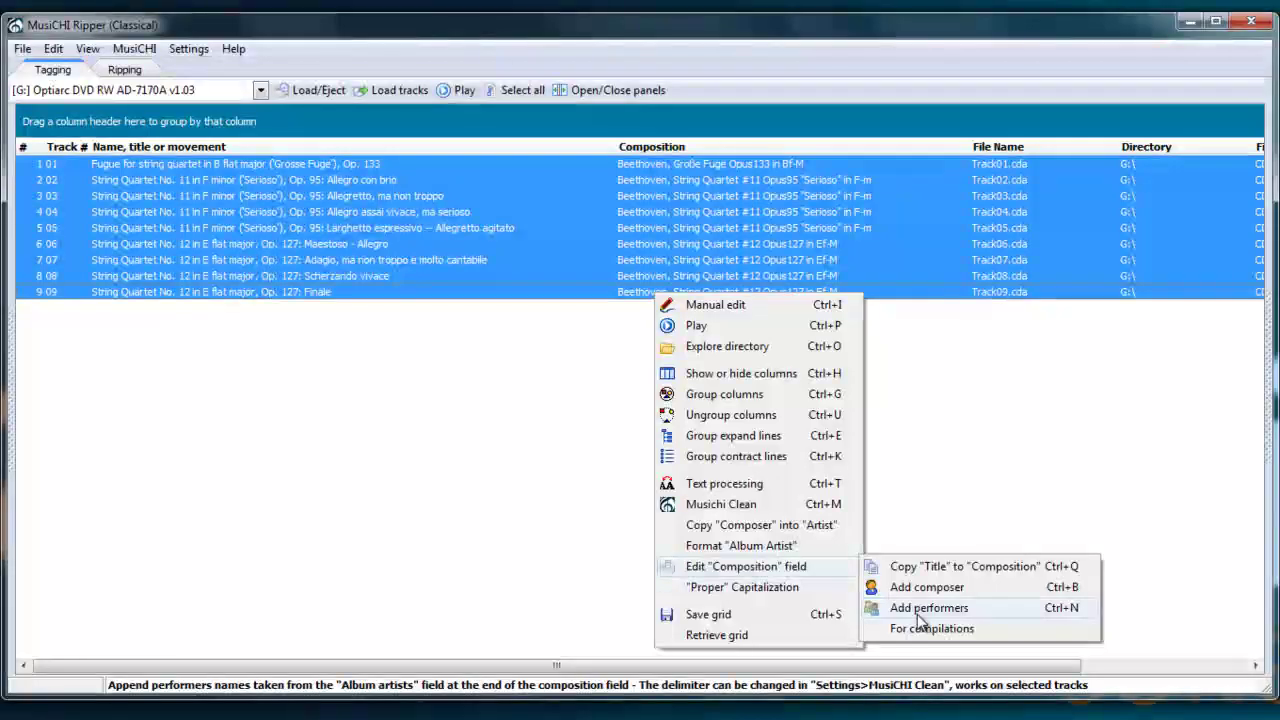
pyautogui.click(920, 610)
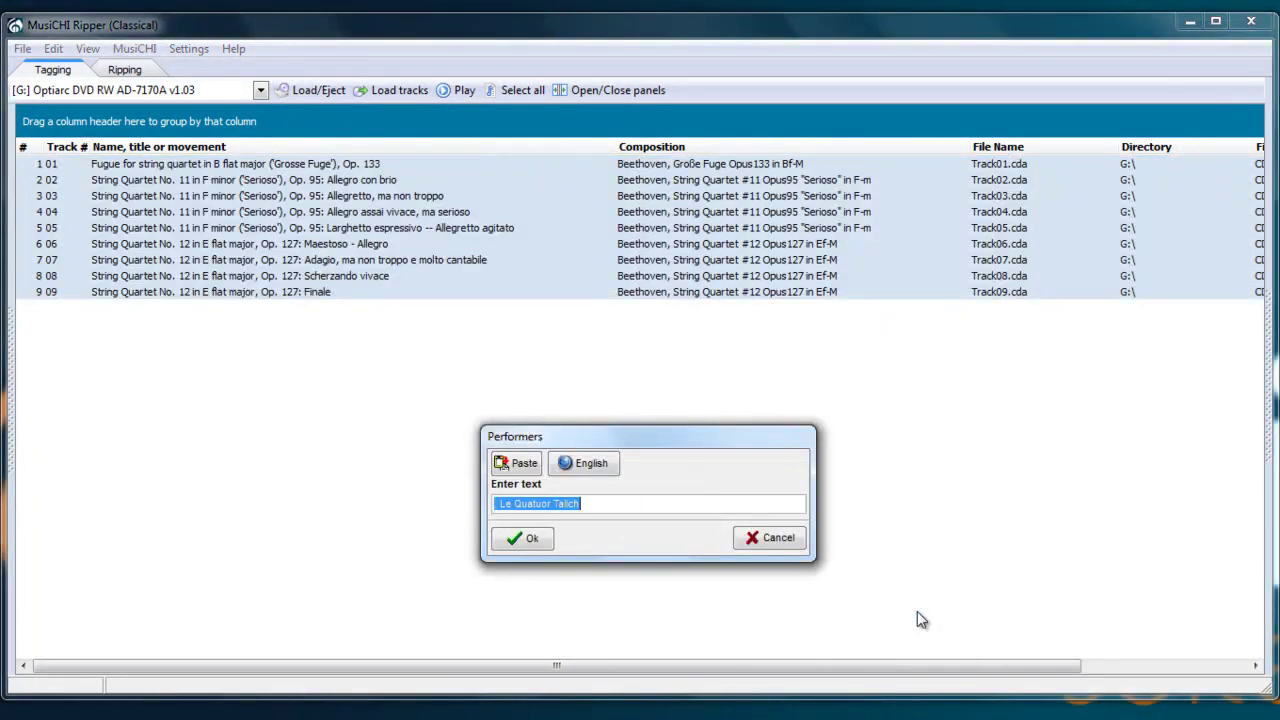
pyautogui.click(499, 505)
pyautogui.press('Delete')
pyautogui.press('Delete')
pyautogui.press('Delete')
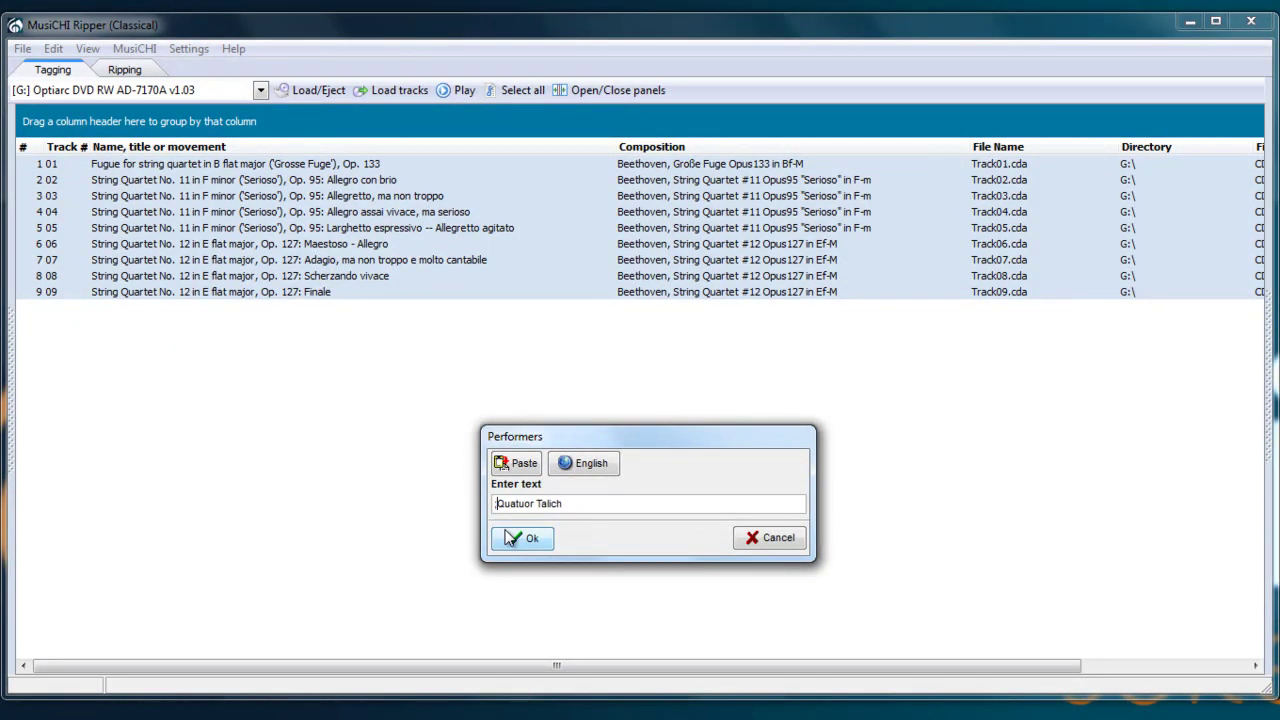
pyautogui.click(510, 539)
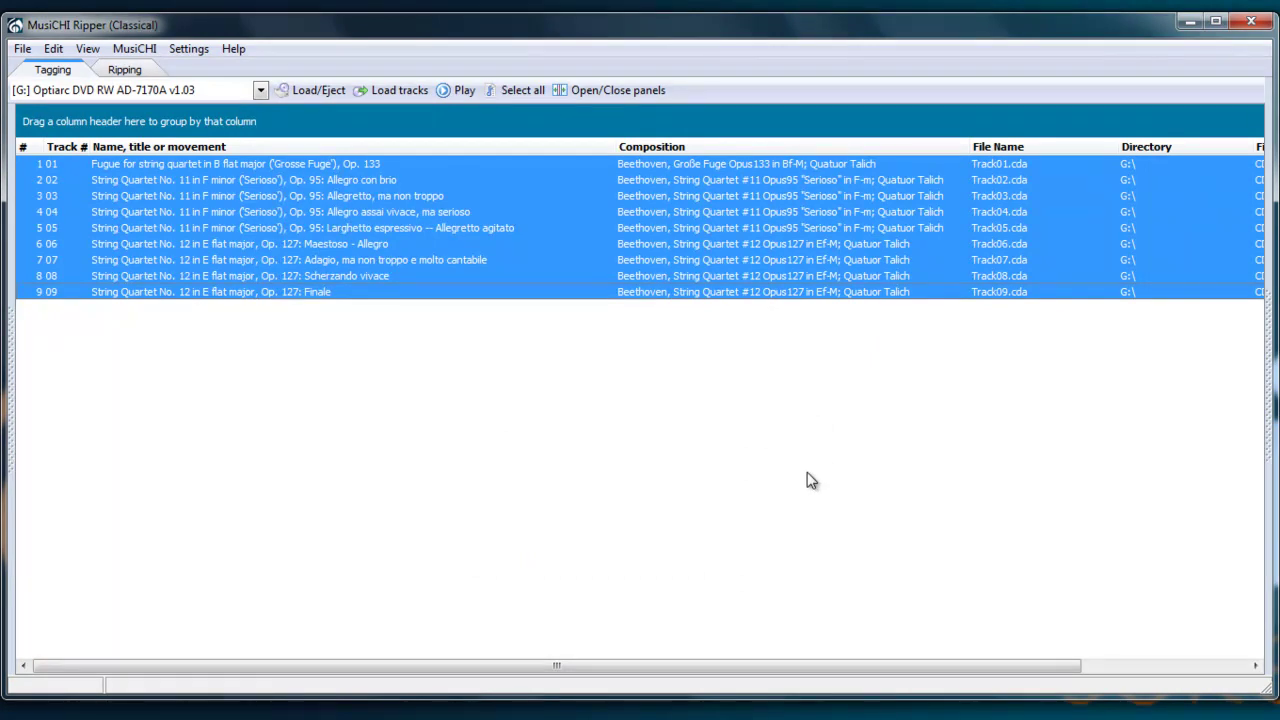
# Show the side panels again, and start ripping the CD to Flac with the computed file names.
pyautogui.click(600, 90)
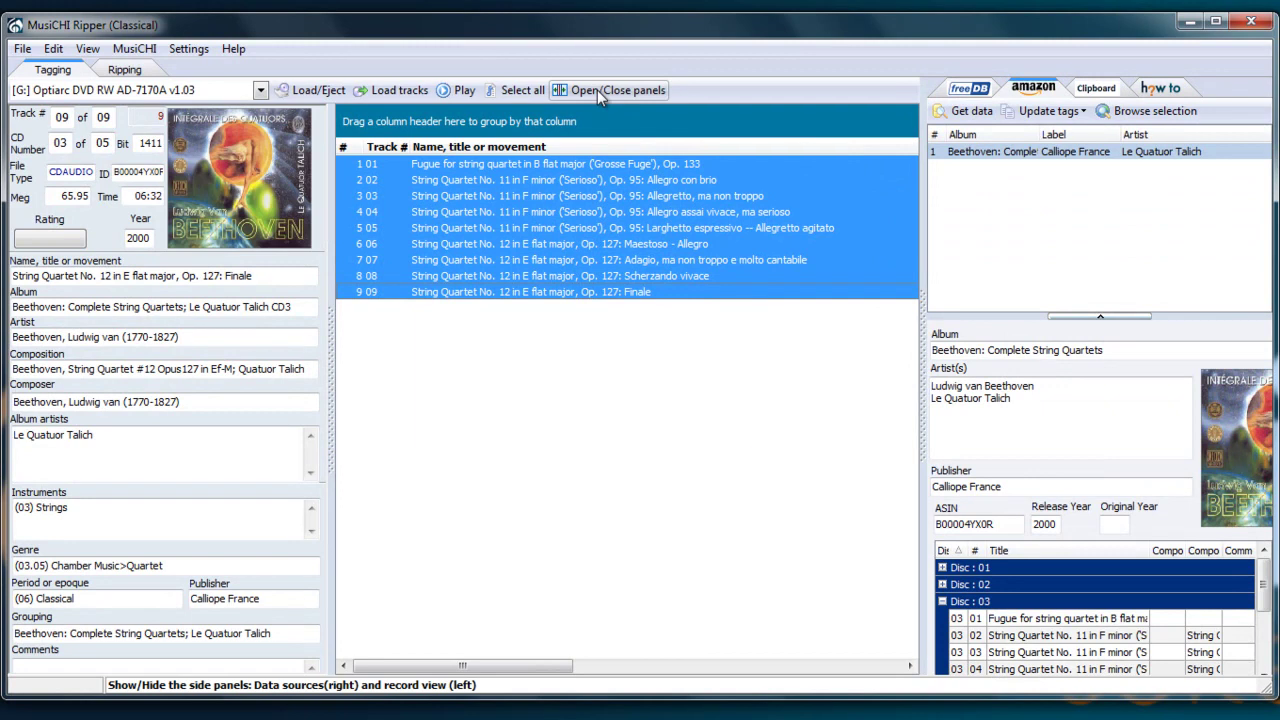
pyautogui.click(139, 72)
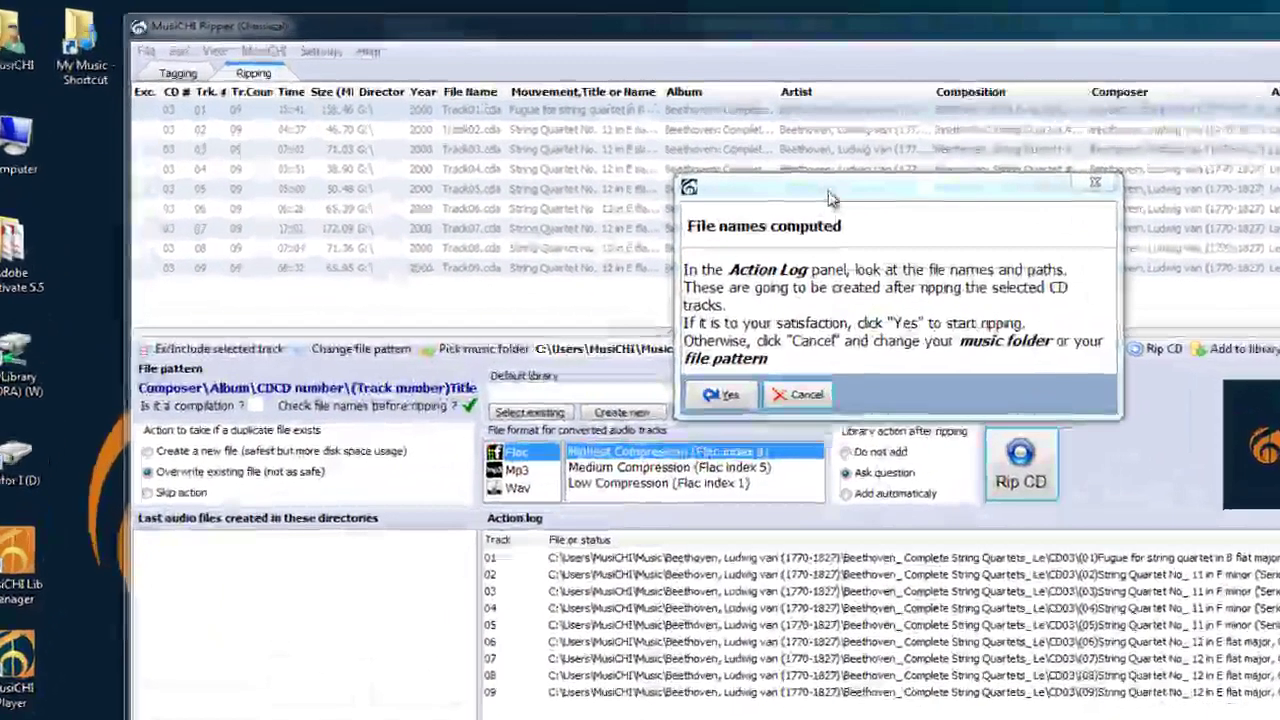
pyautogui.moveTo(828, 198); pyautogui.dragTo(578, 130)
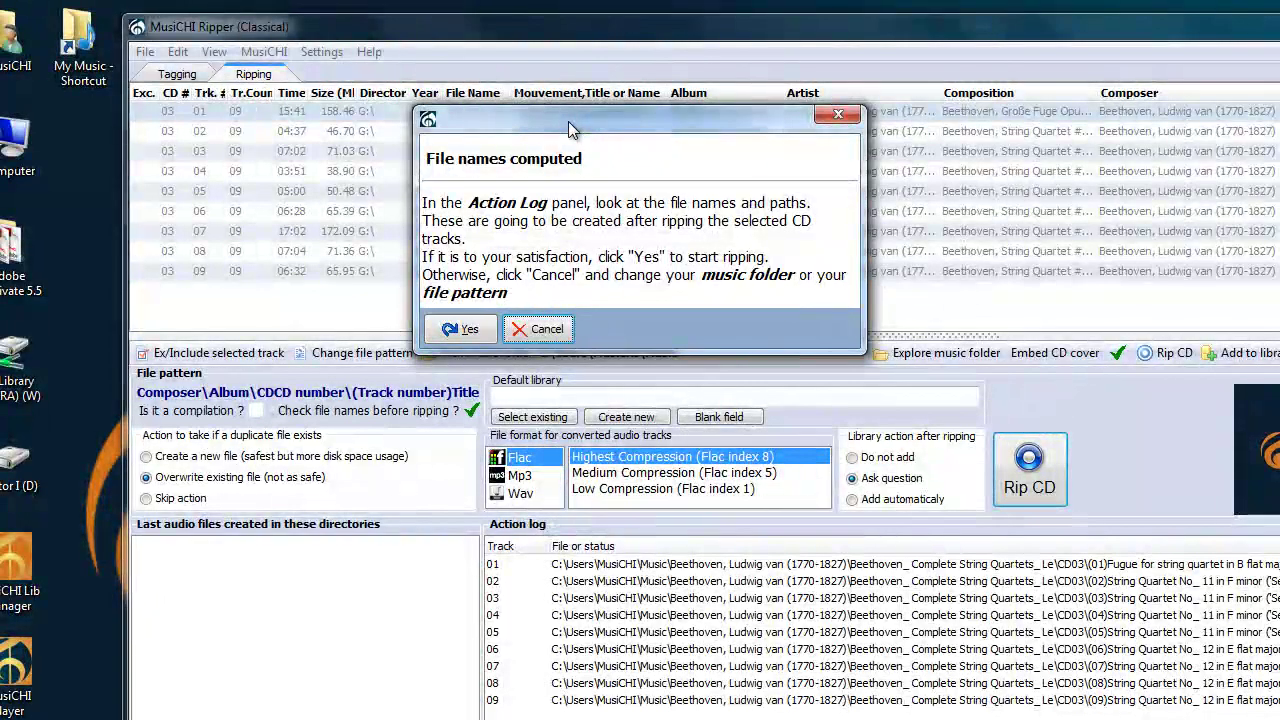
pyautogui.click(467, 331)
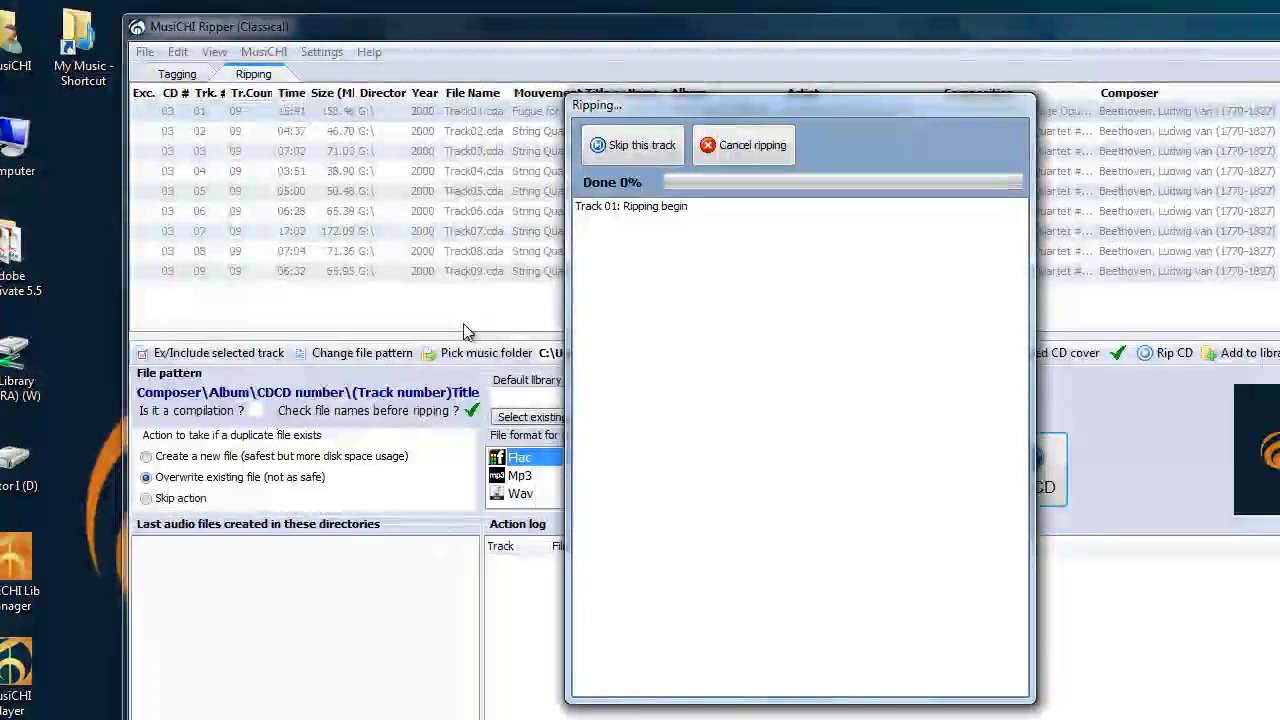